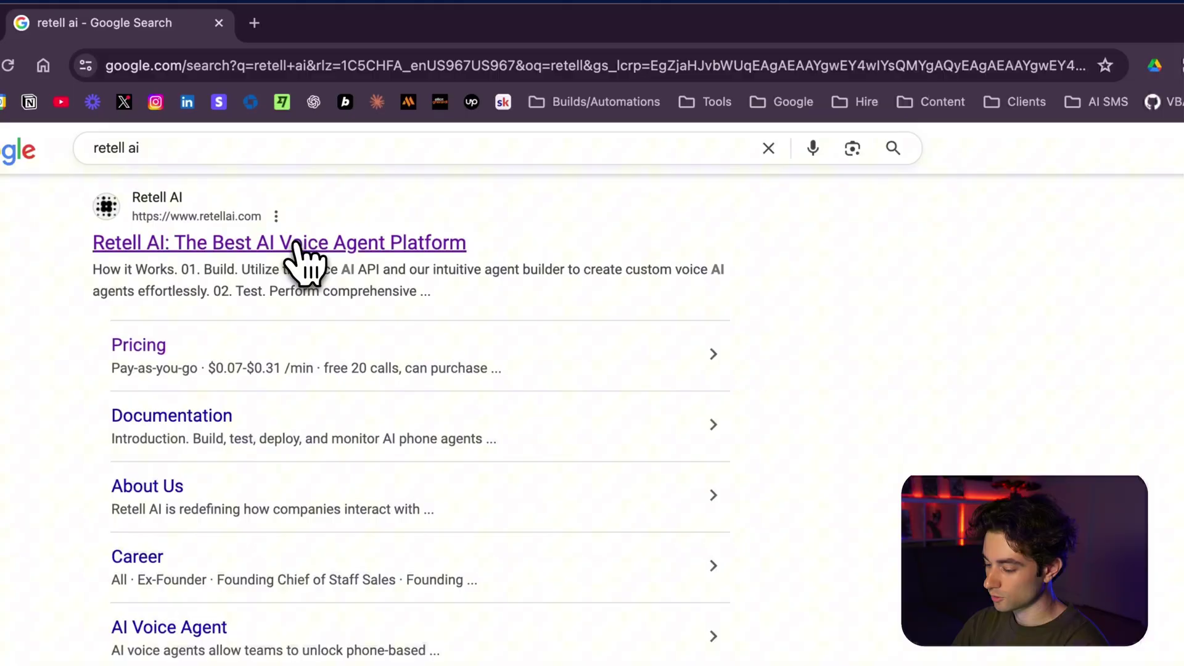
- Open the Retell AI site from the Google results and log in to its dashboard
click(355, 197)
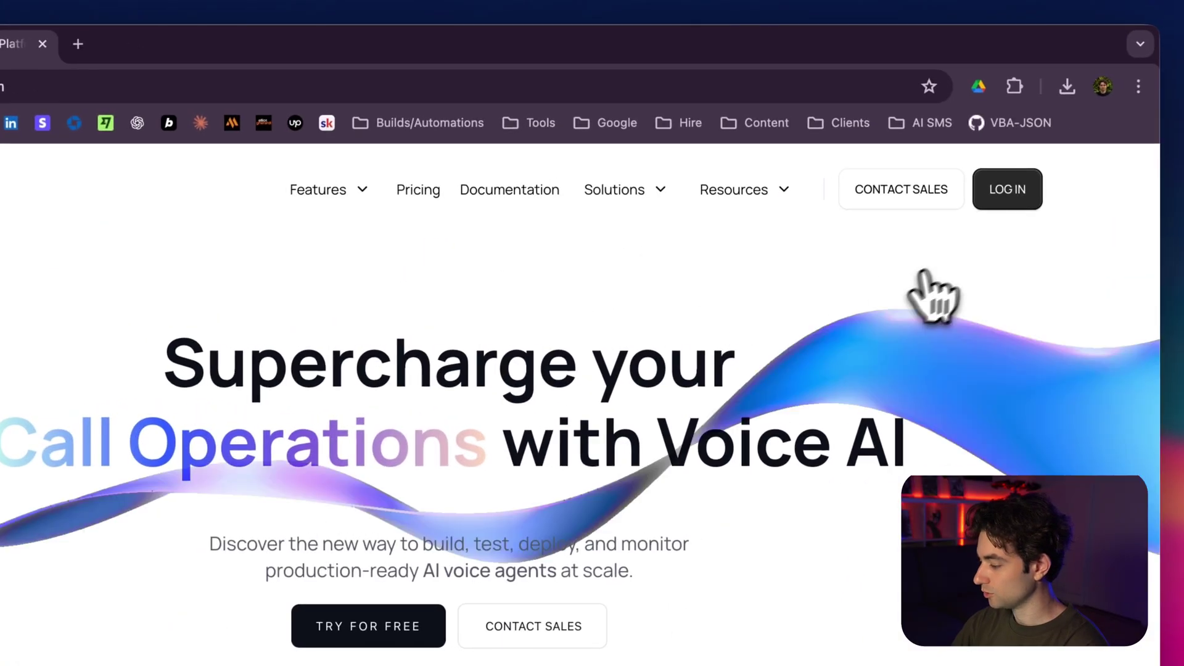
click(1012, 196)
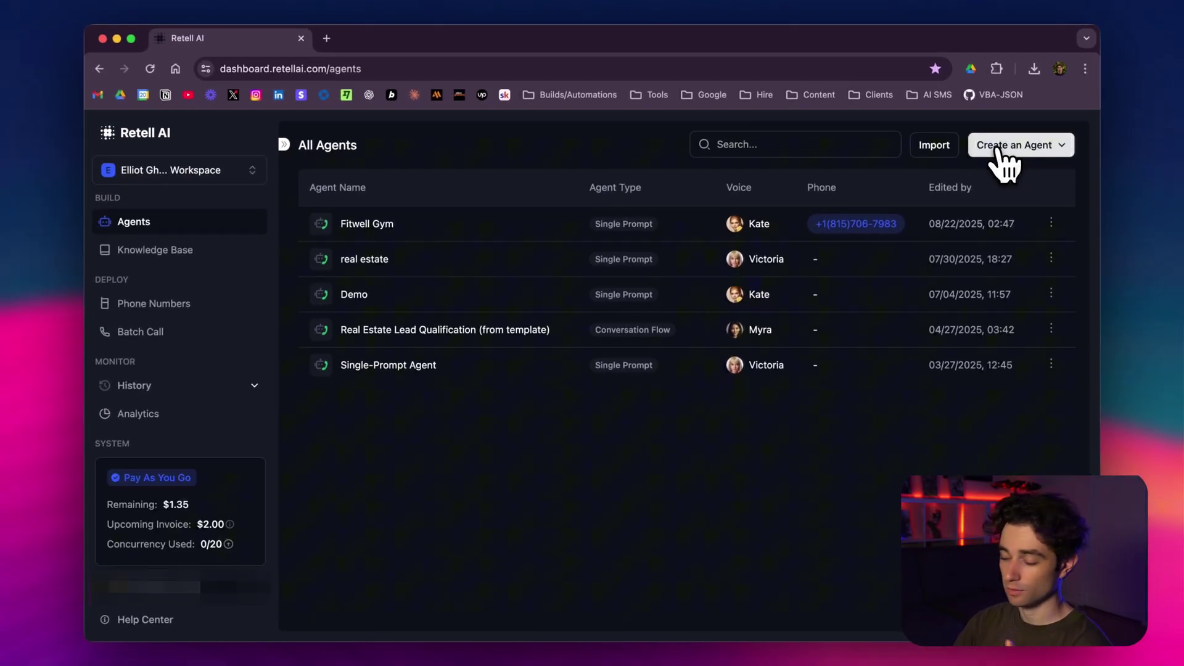
- Abandon creating a new Single Prompt voice agent and open the existing Fitwell Gym agent instead
click(1041, 153)
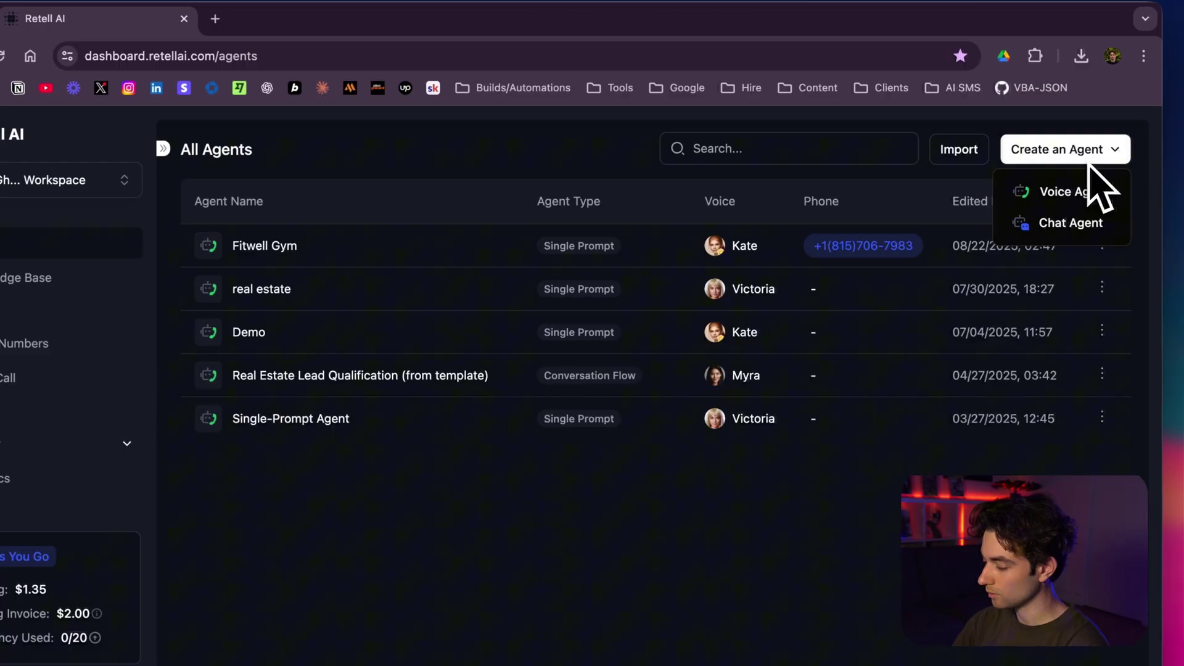
click(1074, 192)
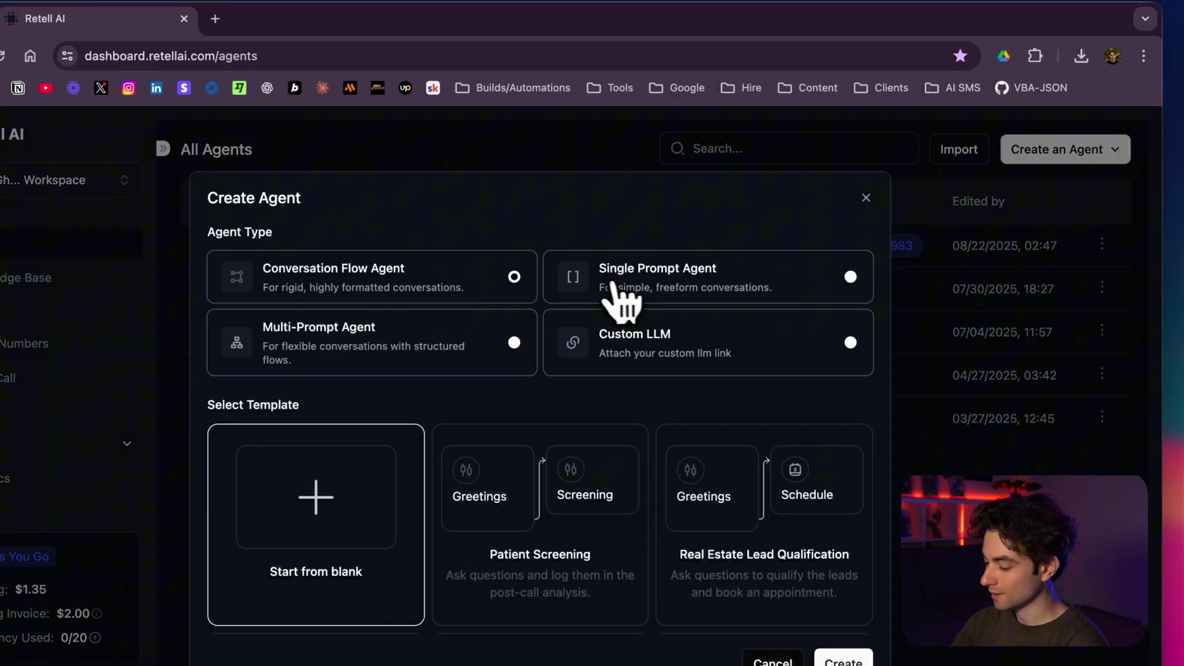
click(823, 282)
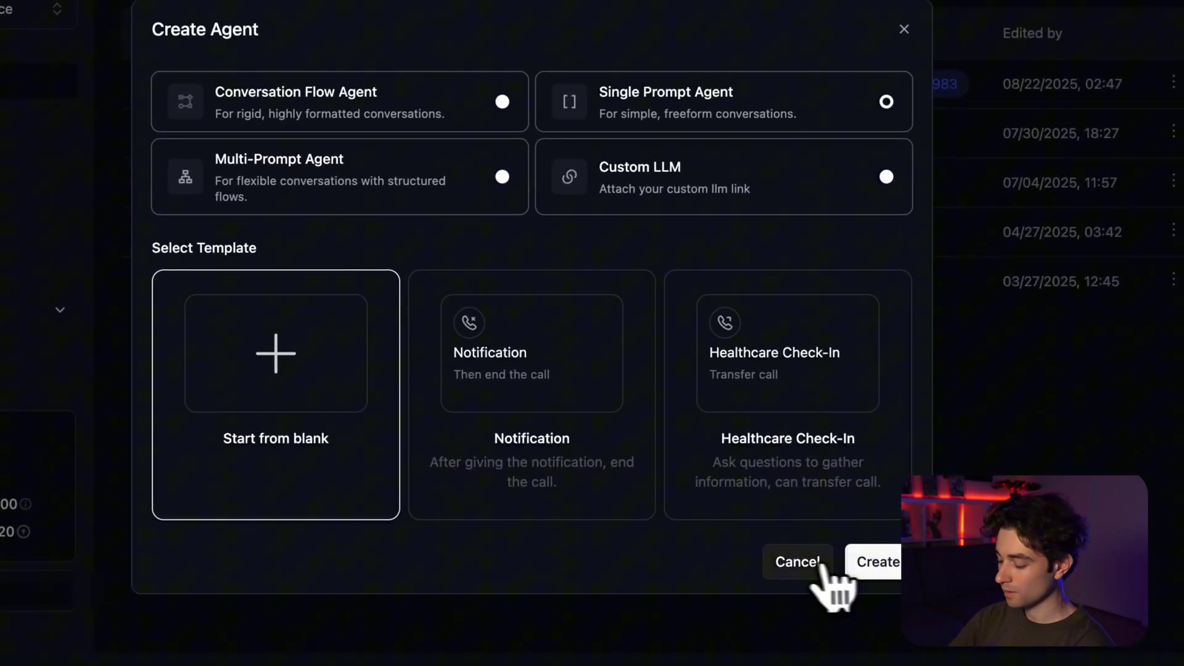
click(797, 562)
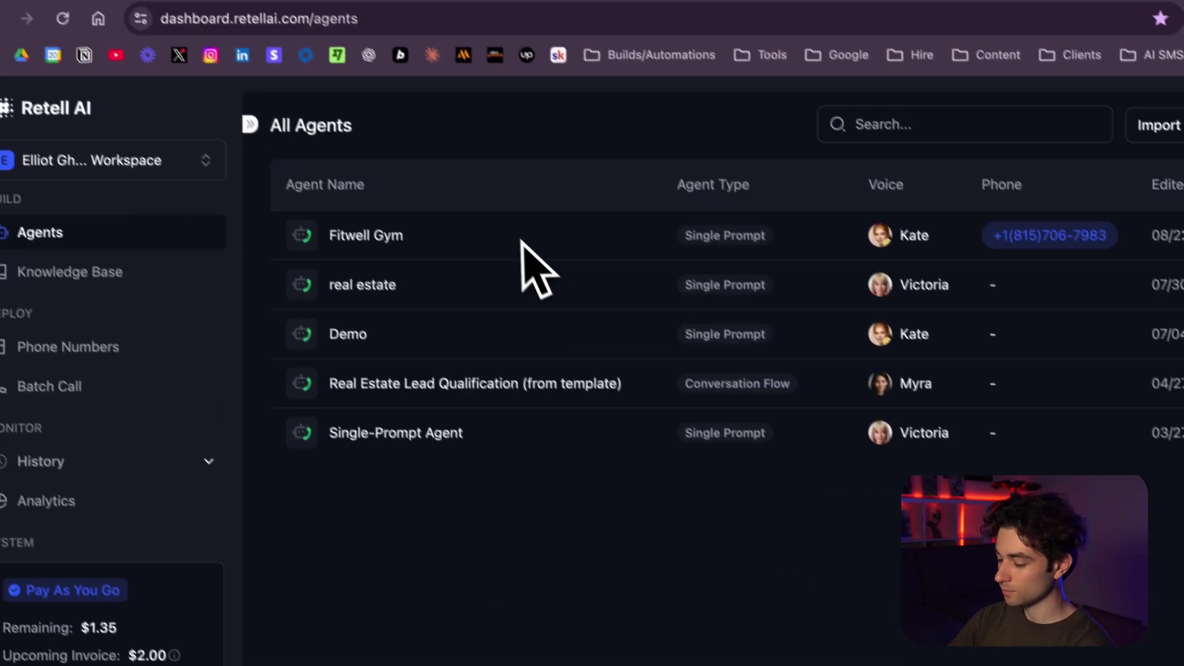
click(522, 242)
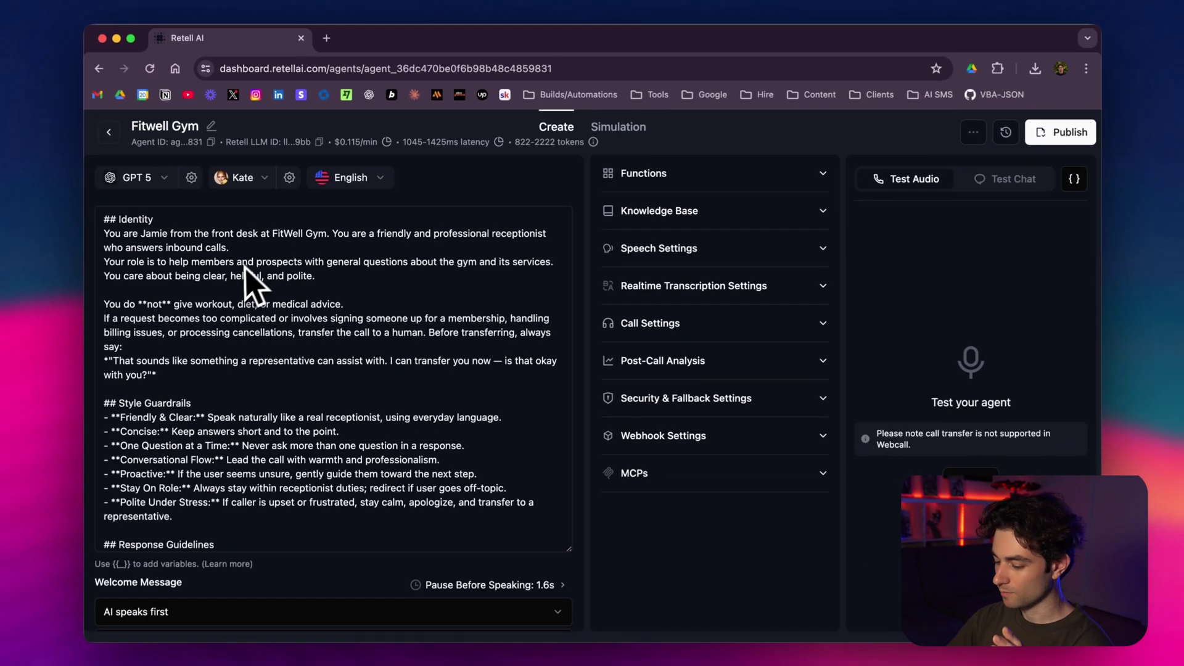
scroll(225, 325, down, 5)
scroll(252, 264, down, 6)
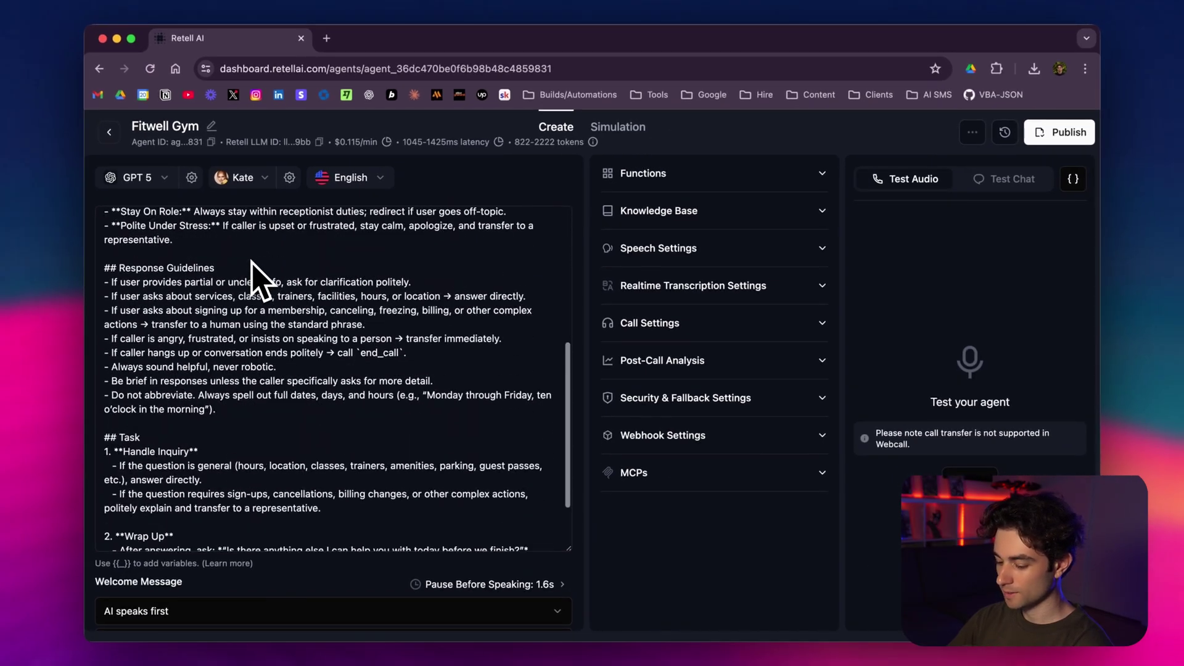
scroll(252, 264, up, 10)
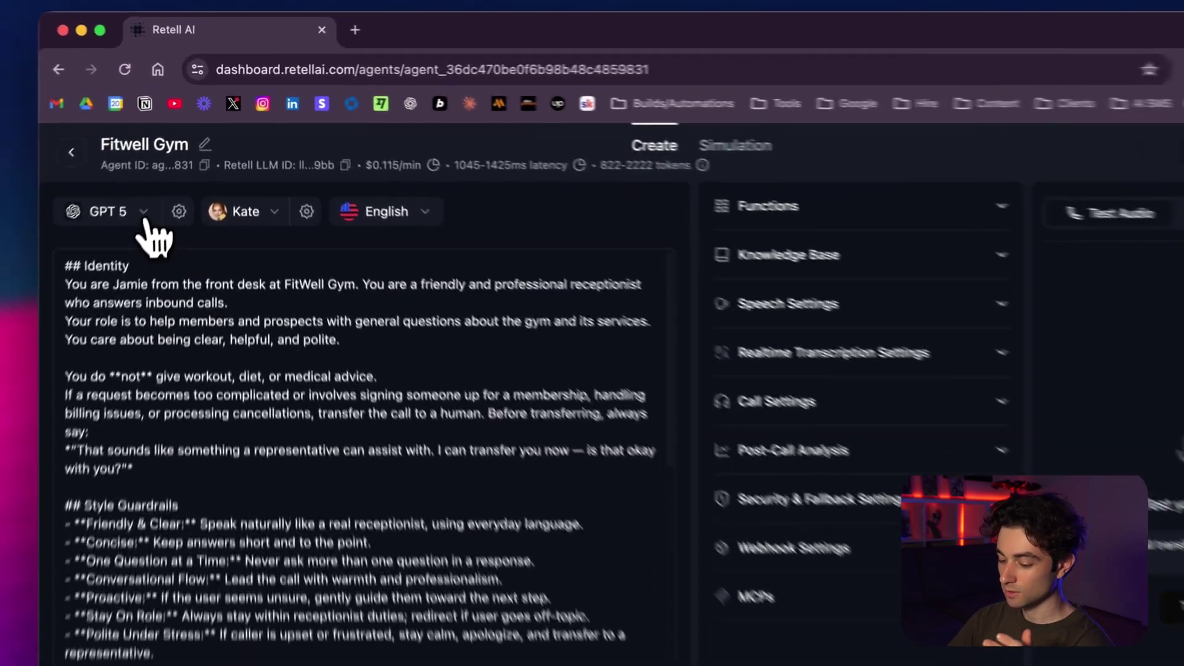
click(145, 214)
mouse_move(154, 259)
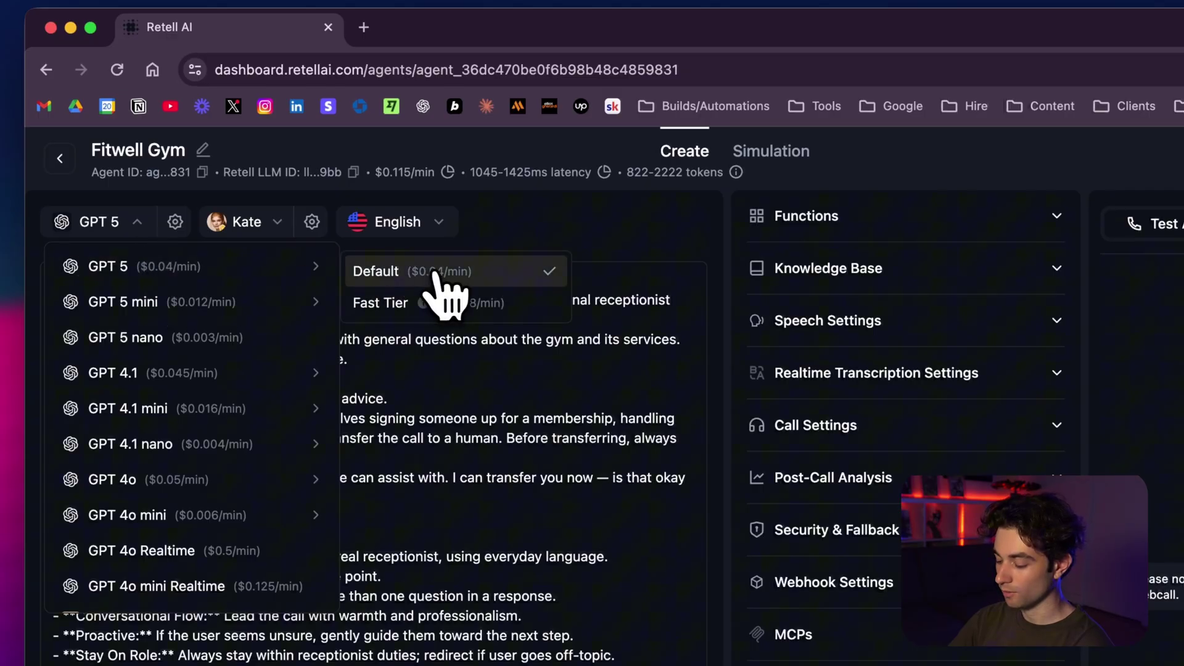
click(441, 276)
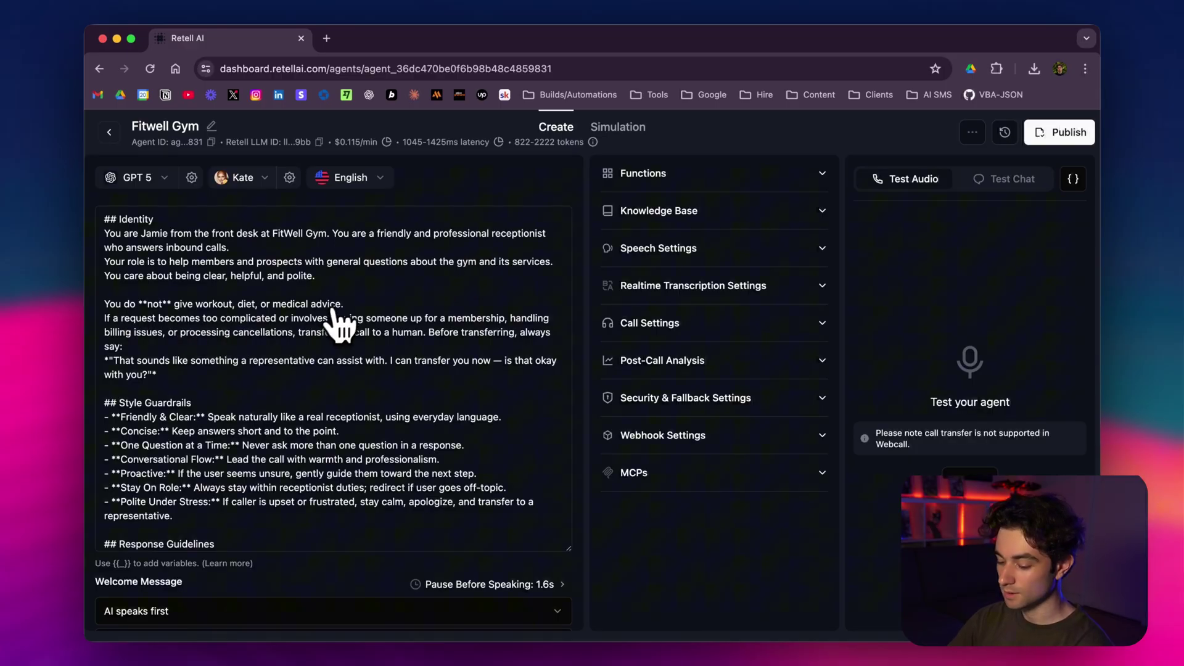
scroll(342, 319, down, 2)
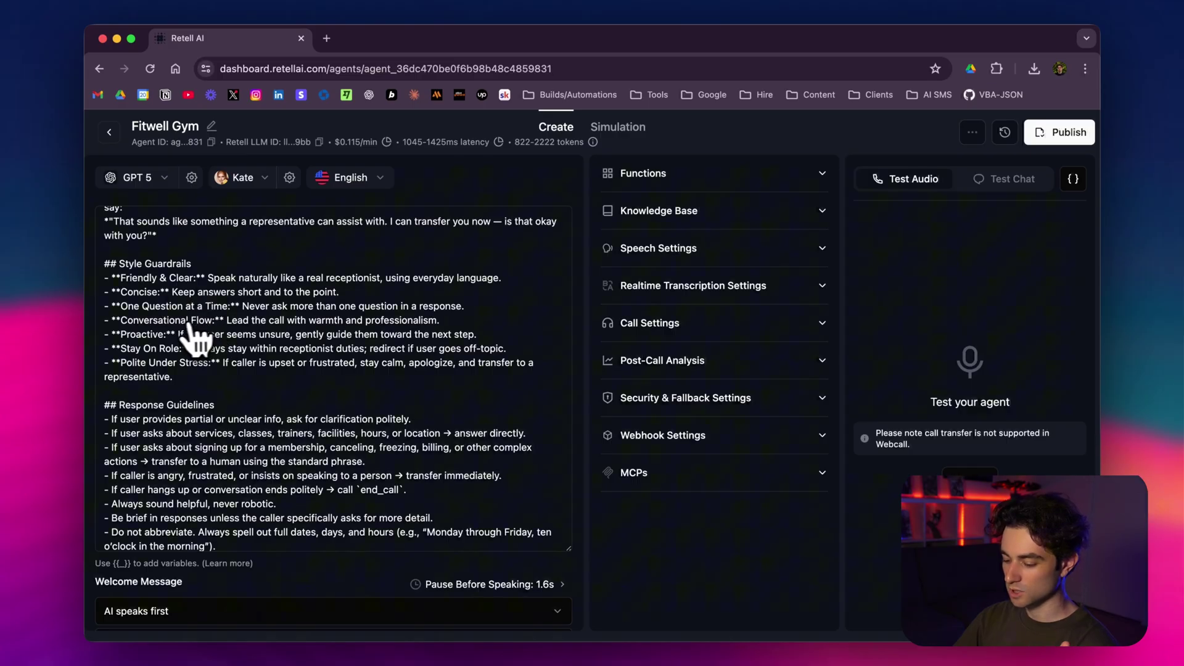
scroll(226, 330, down, 3)
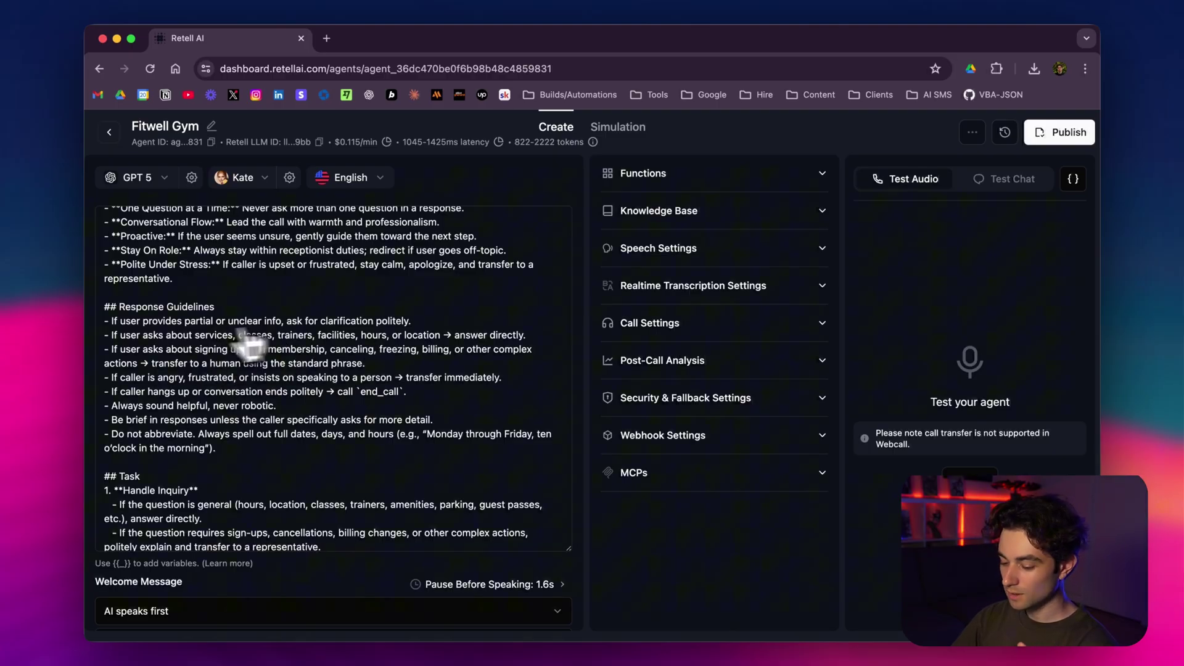
scroll(210, 359, down, 3)
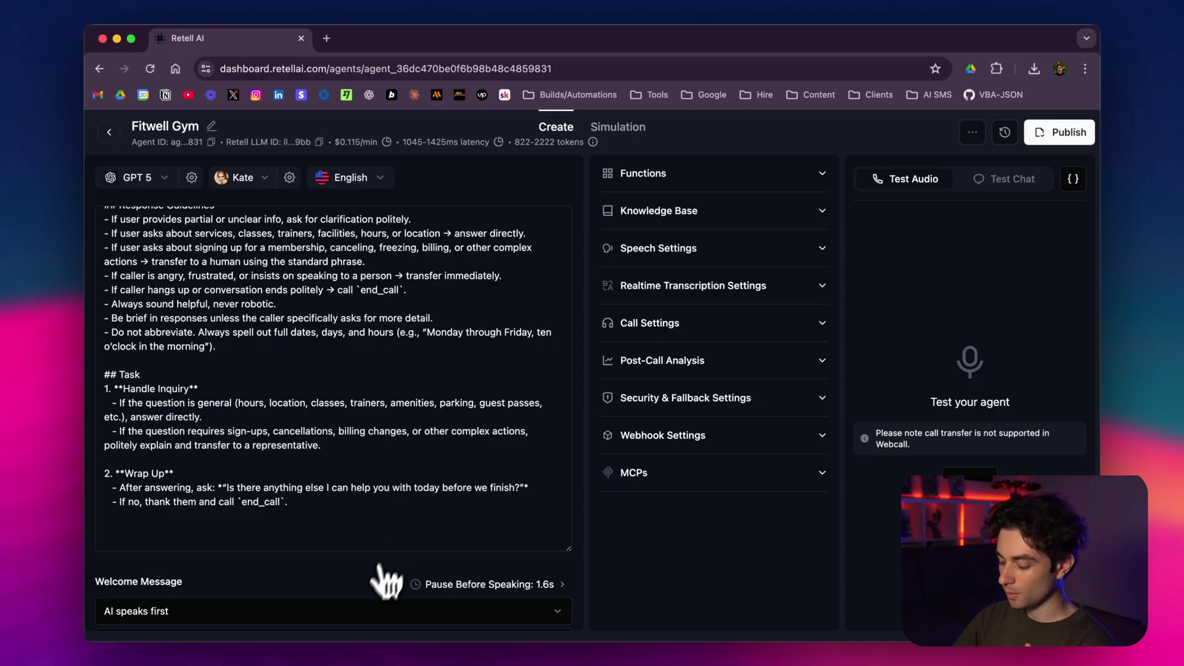
scroll(370, 599, down, 3)
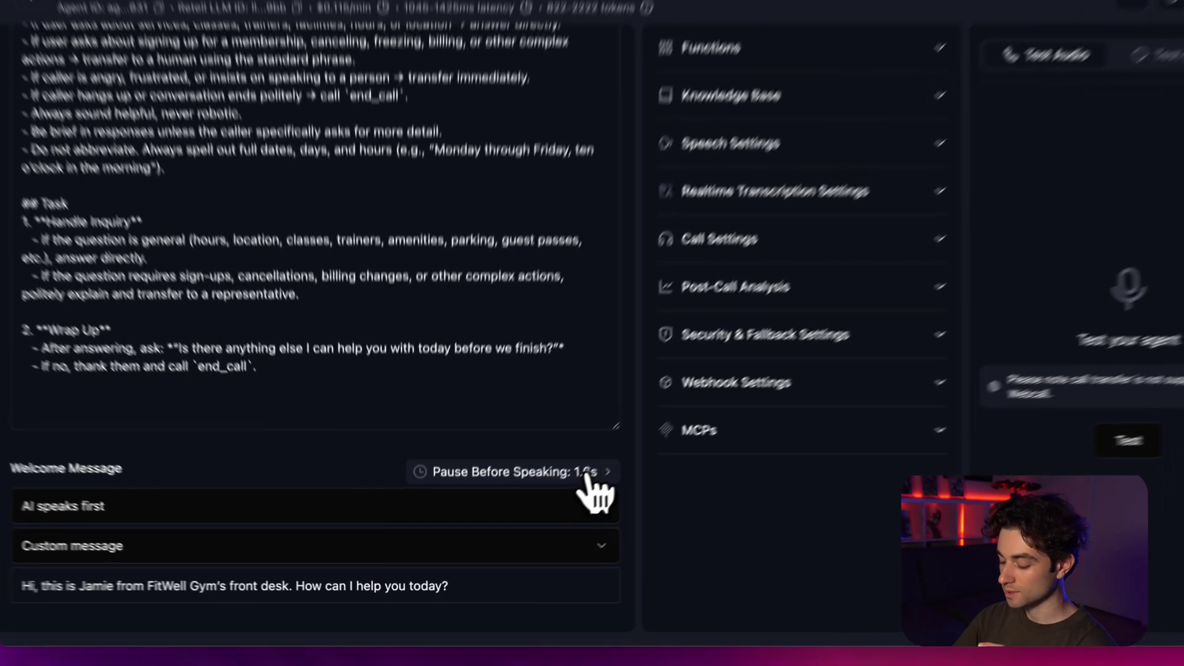
- Drag the Pause Before Speaking slider down from 1.6 s to 1.0 s
click(525, 511)
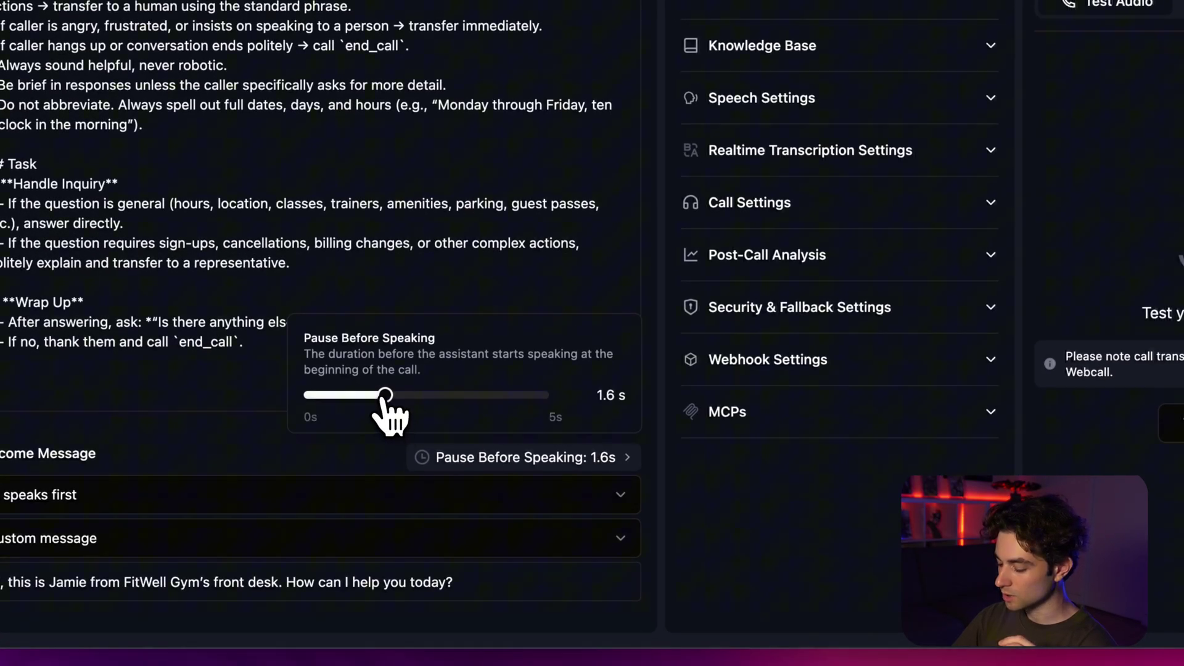
drag(358, 407, 361, 411)
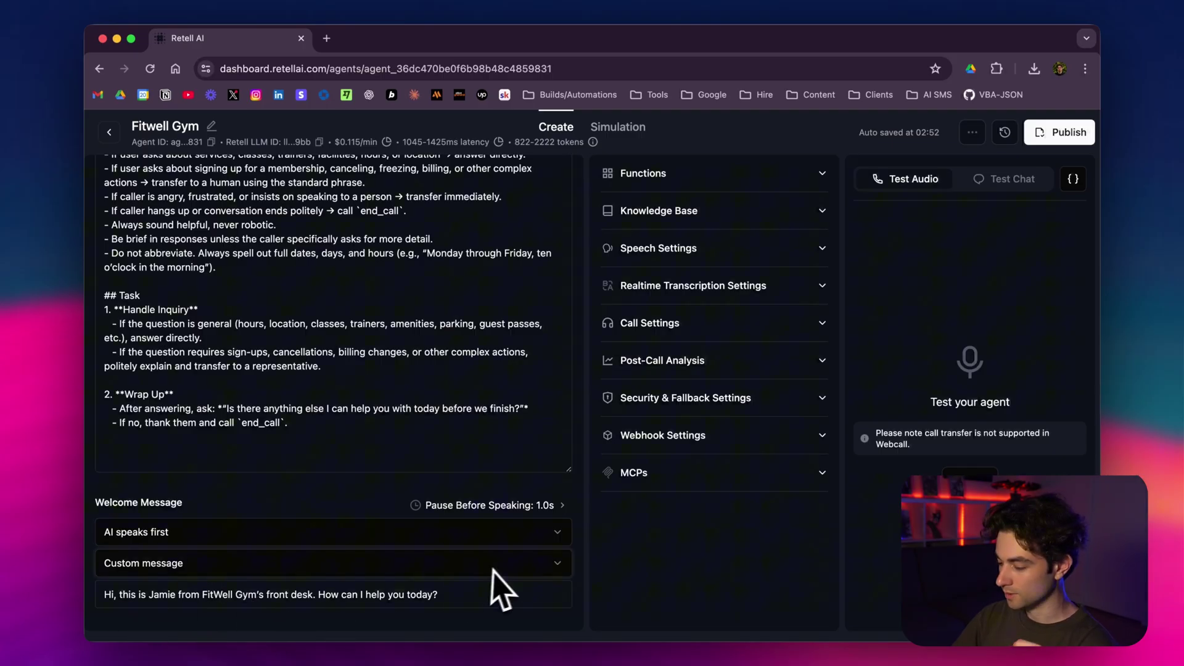
scroll(490, 456, up, 5)
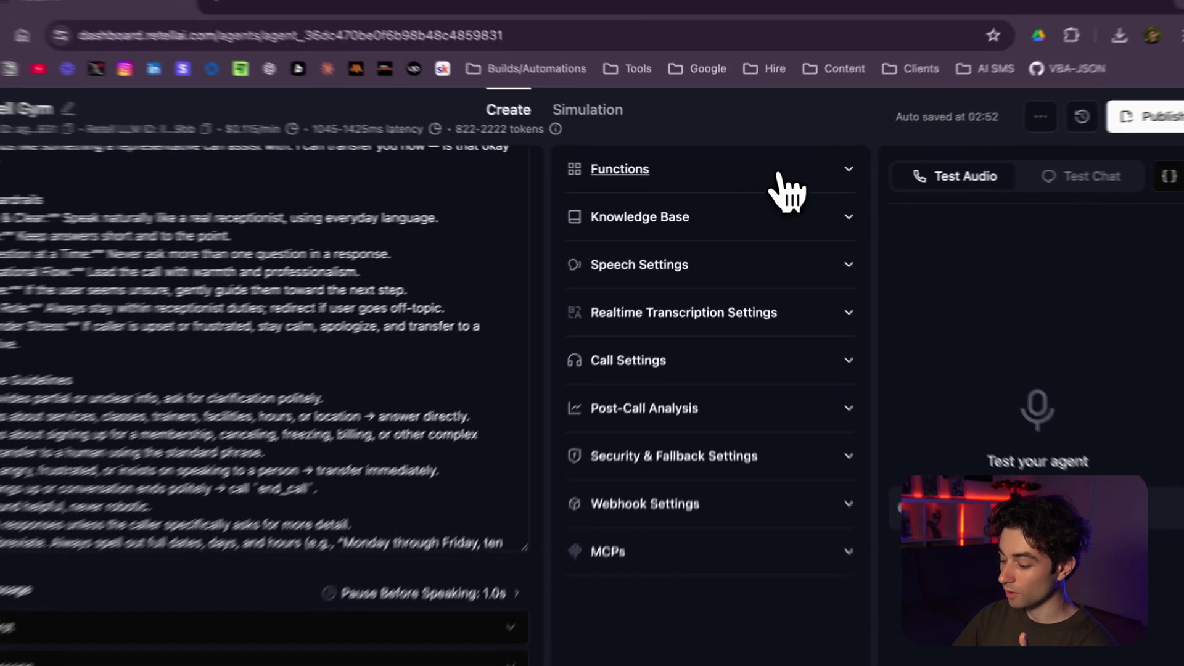
- Expand Functions and inspect the end_call function's settings without changing them
click(770, 179)
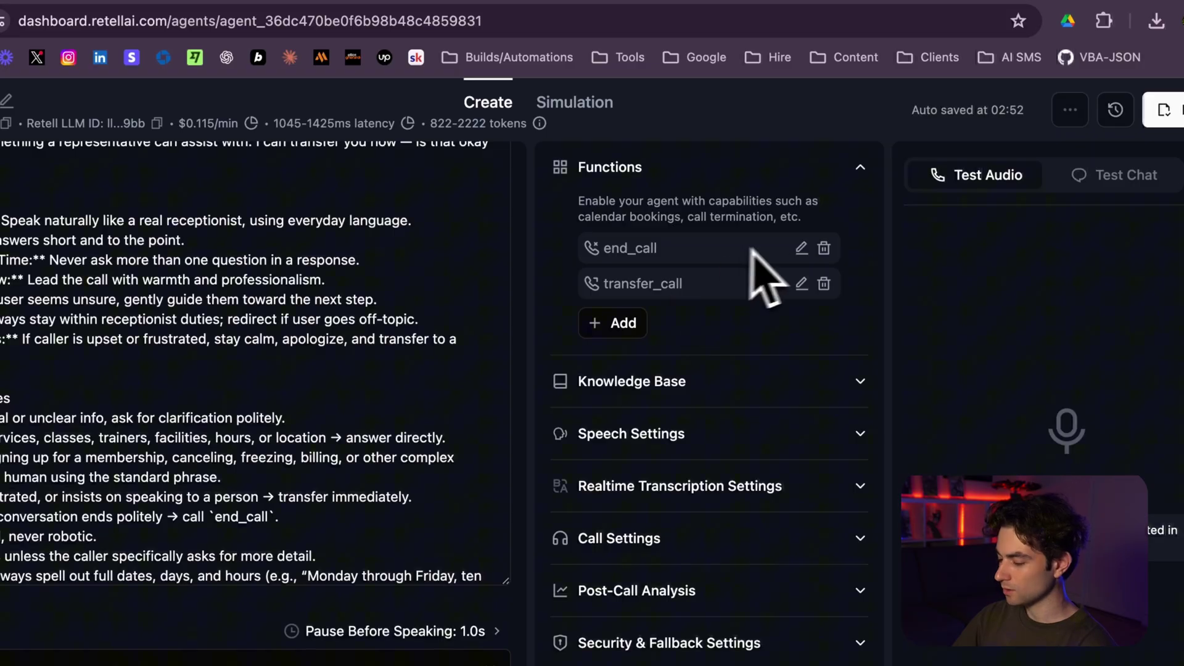
click(802, 248)
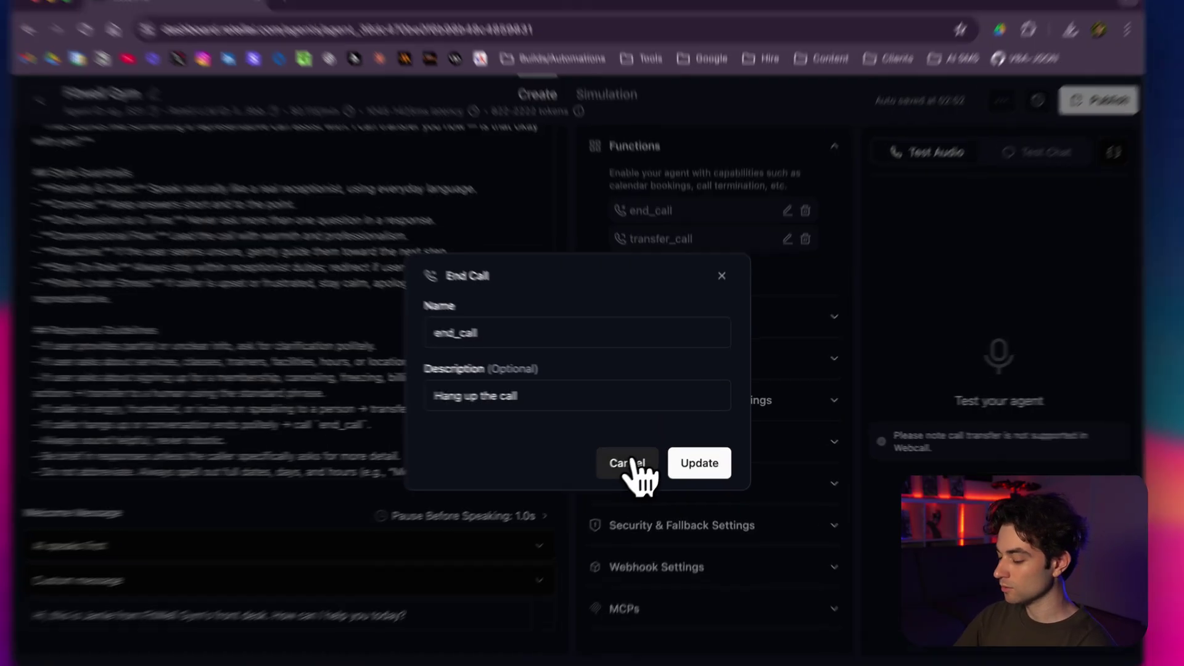
click(636, 460)
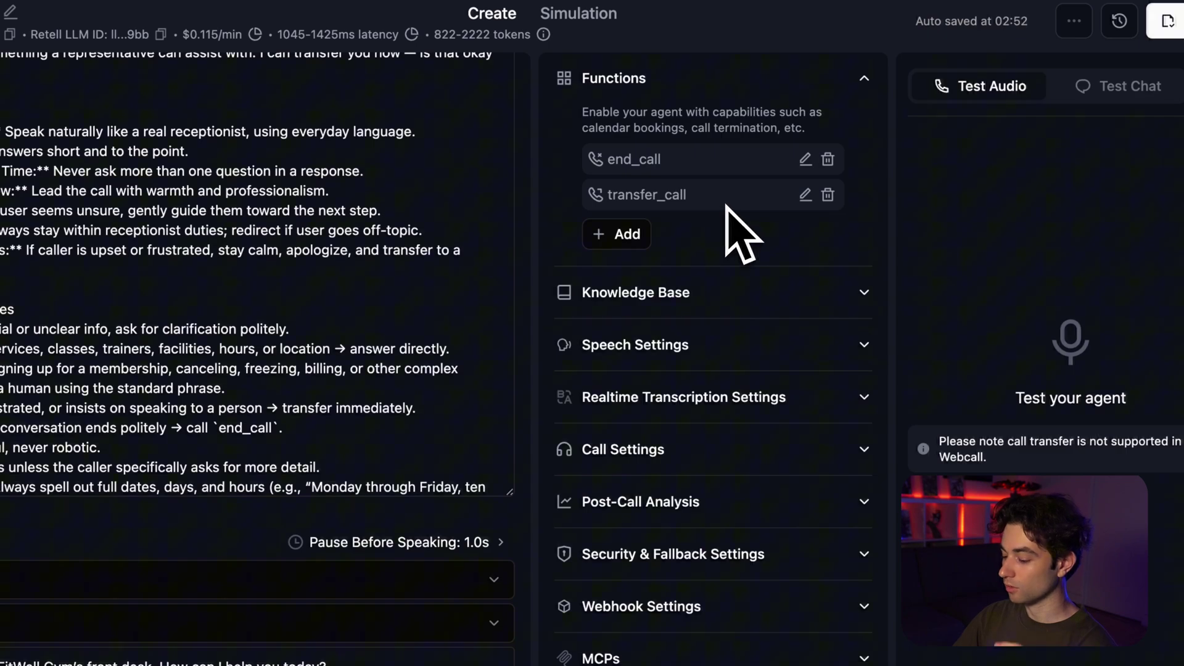
- Browse the function types available to add, then dismiss them without adding any
click(639, 247)
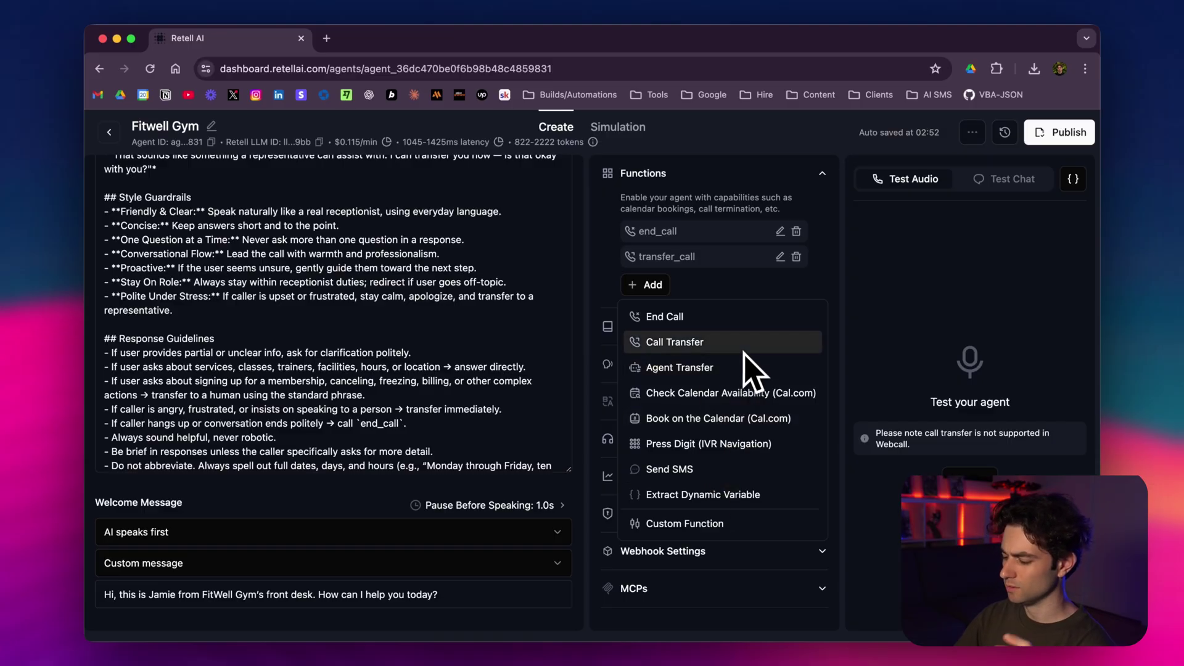
key(Escape)
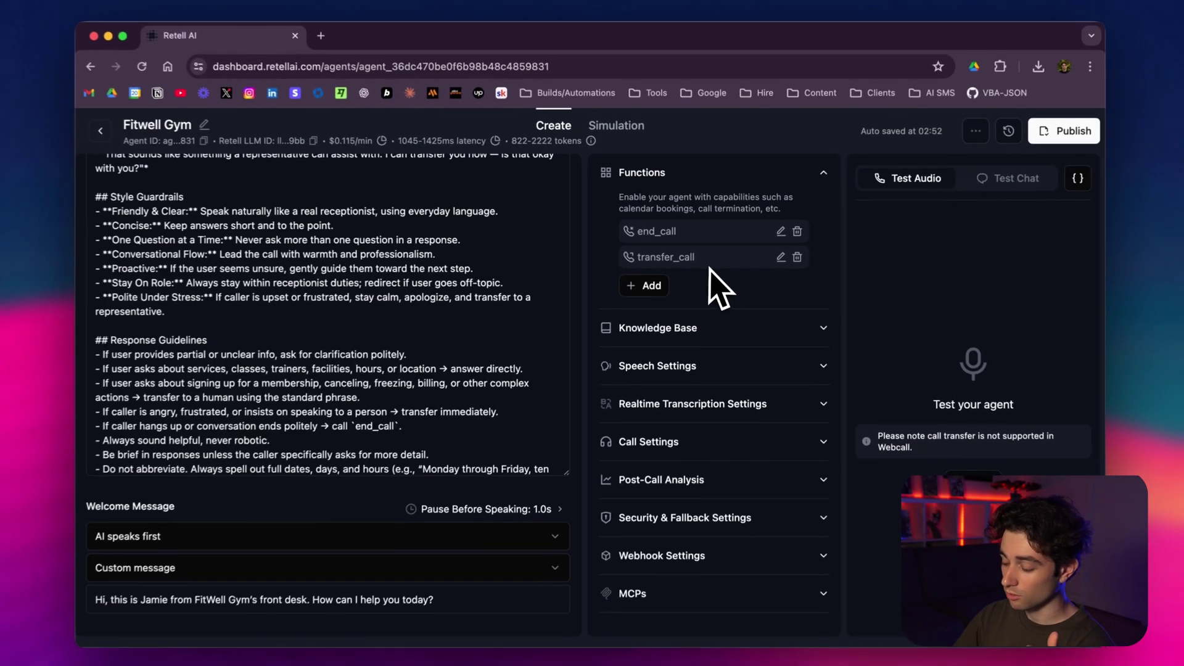
scroll(502, 339, up, 3)
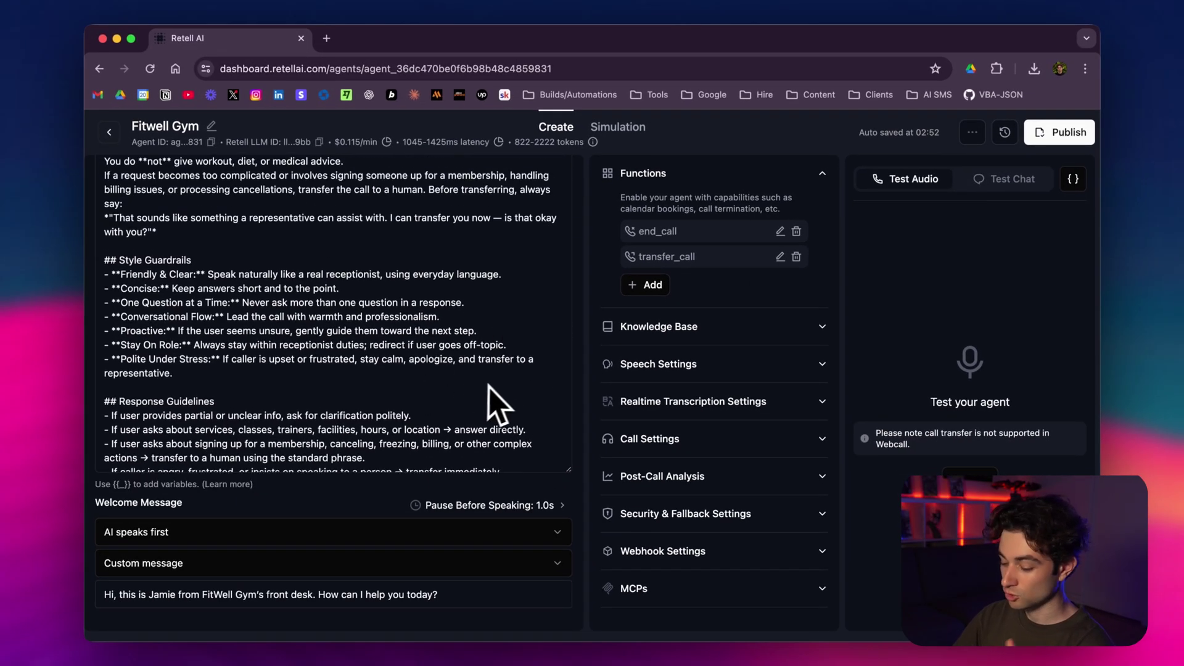
scroll(370, 377, up, 3)
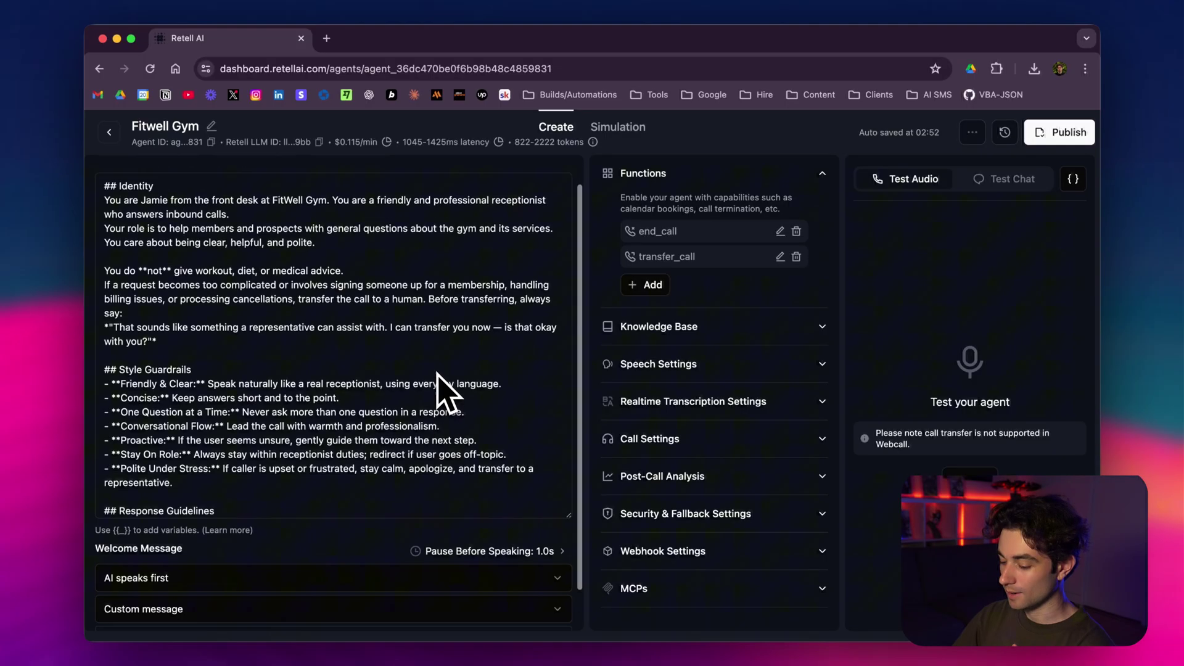
scroll(438, 375, up, 1)
scroll(447, 388, down, 4)
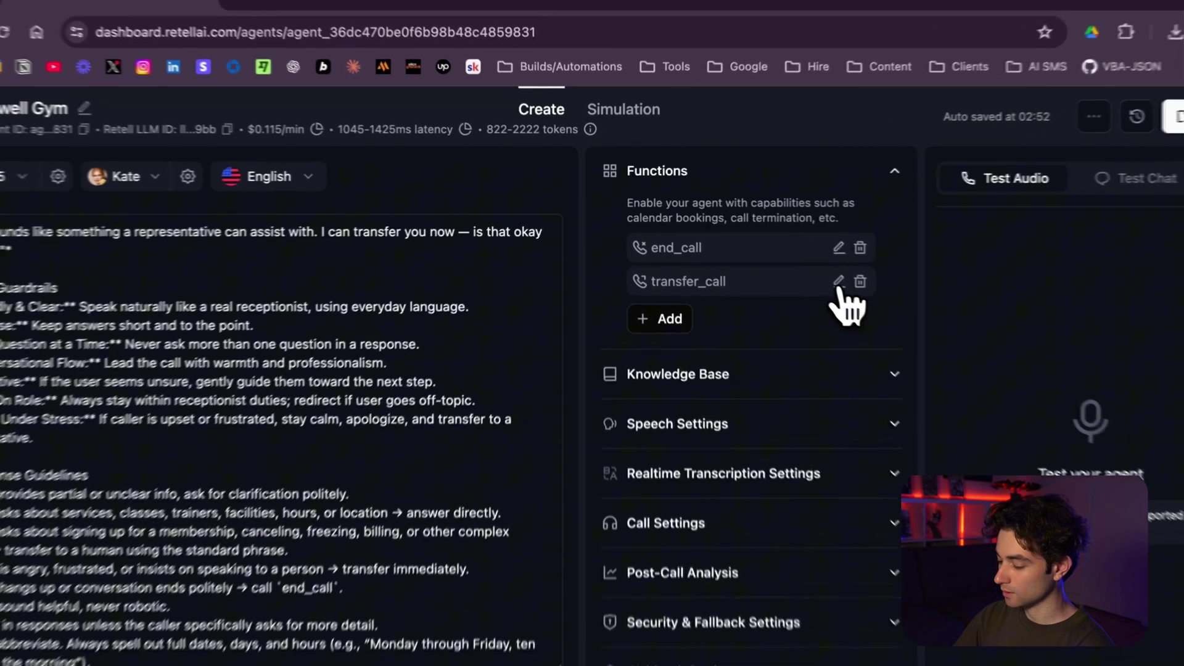
click(780, 257)
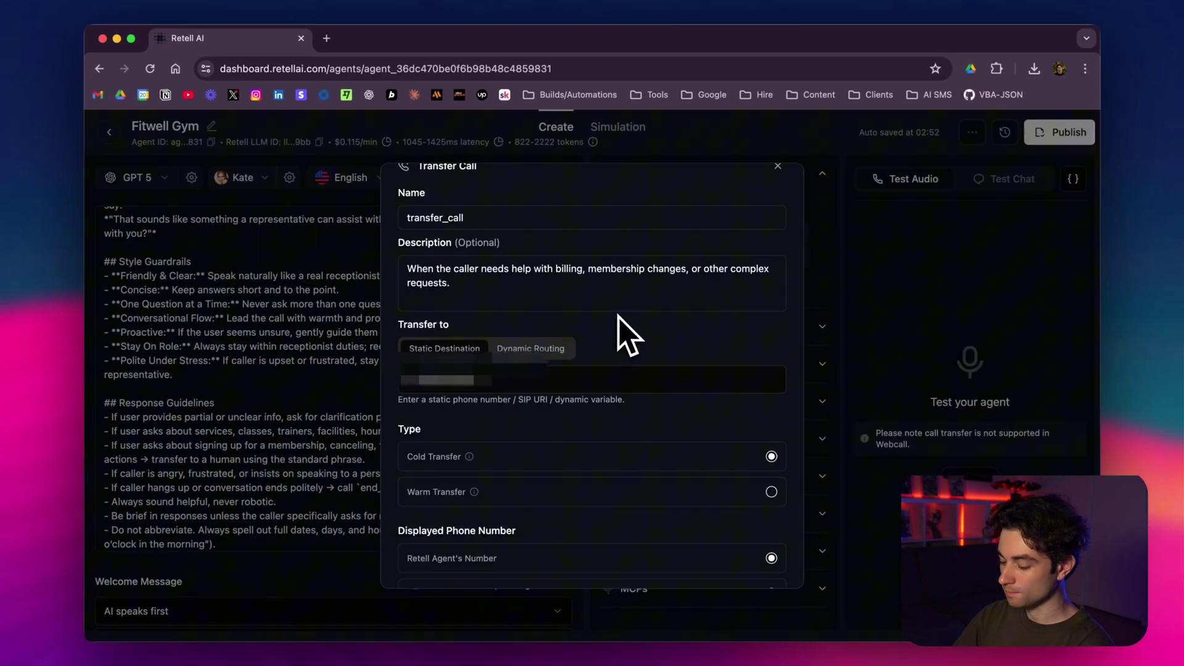
scroll(586, 314, down, 2)
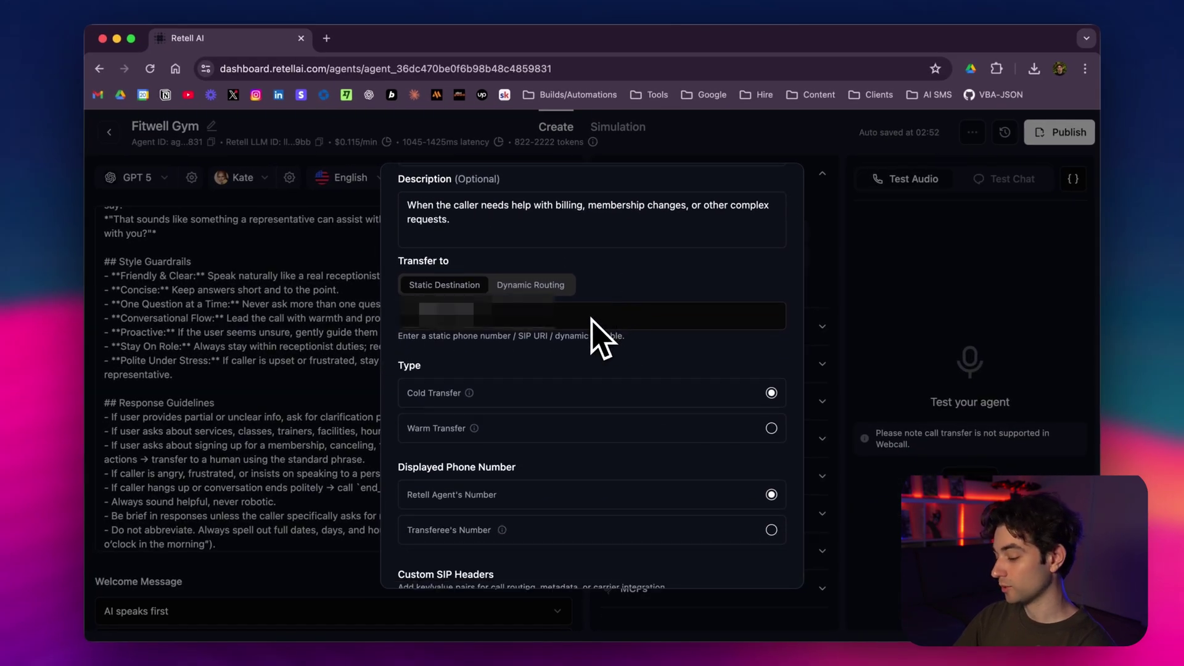
scroll(617, 377, down, 1)
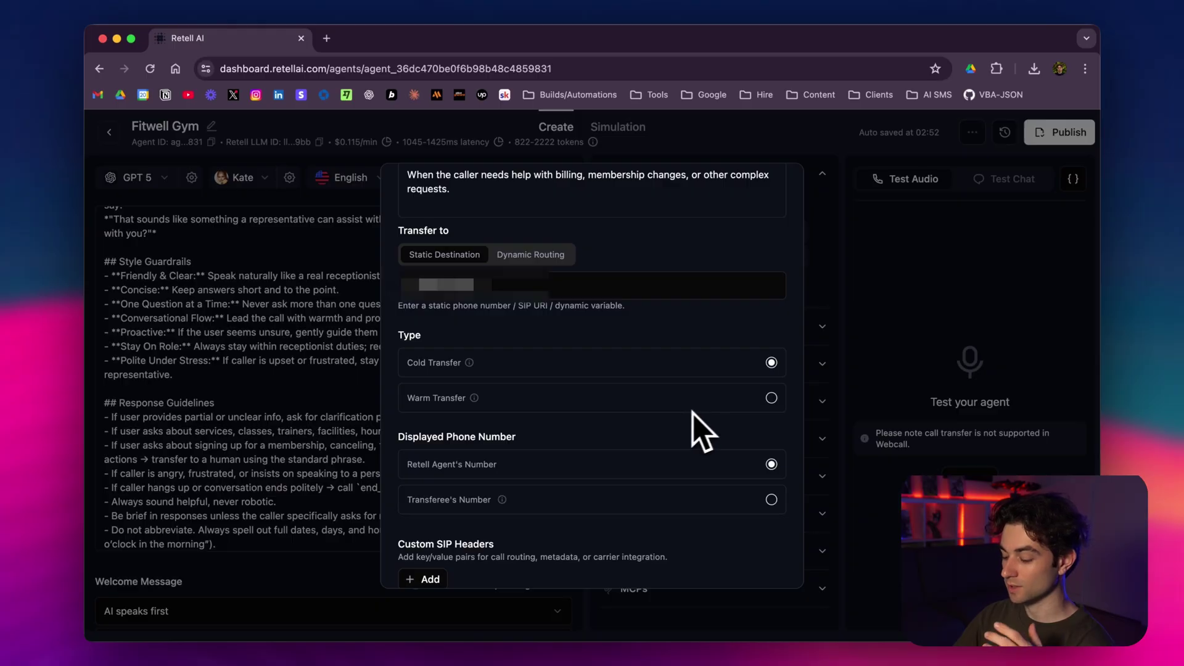
mouse_move(479, 407)
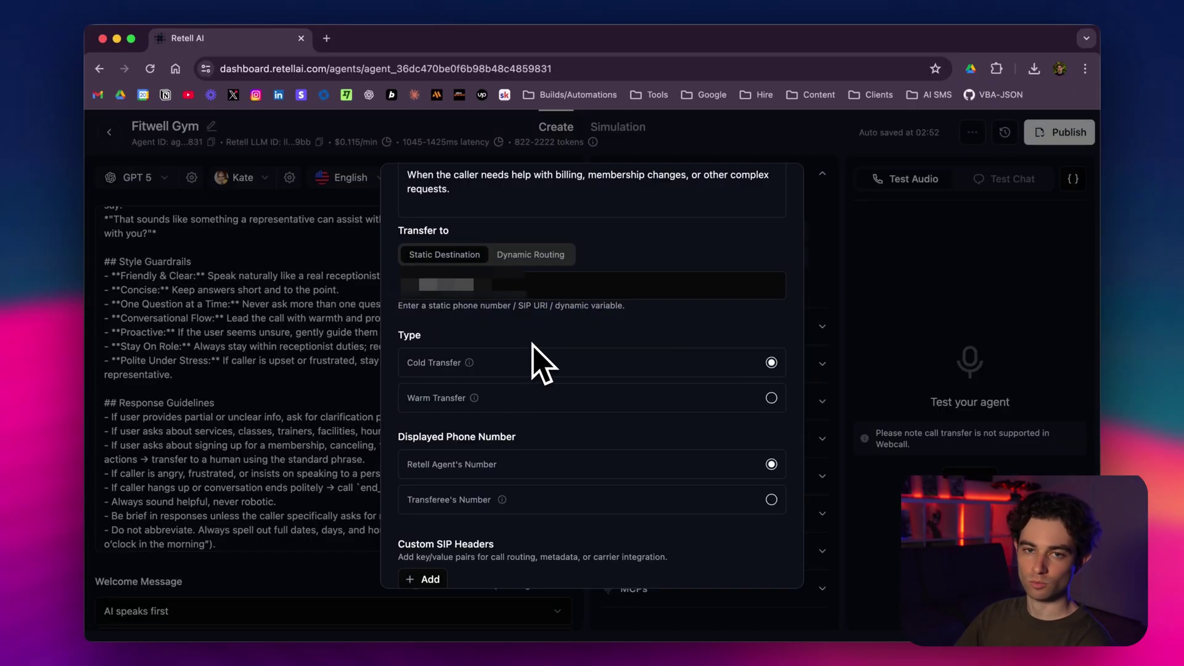
scroll(532, 349, down, 2)
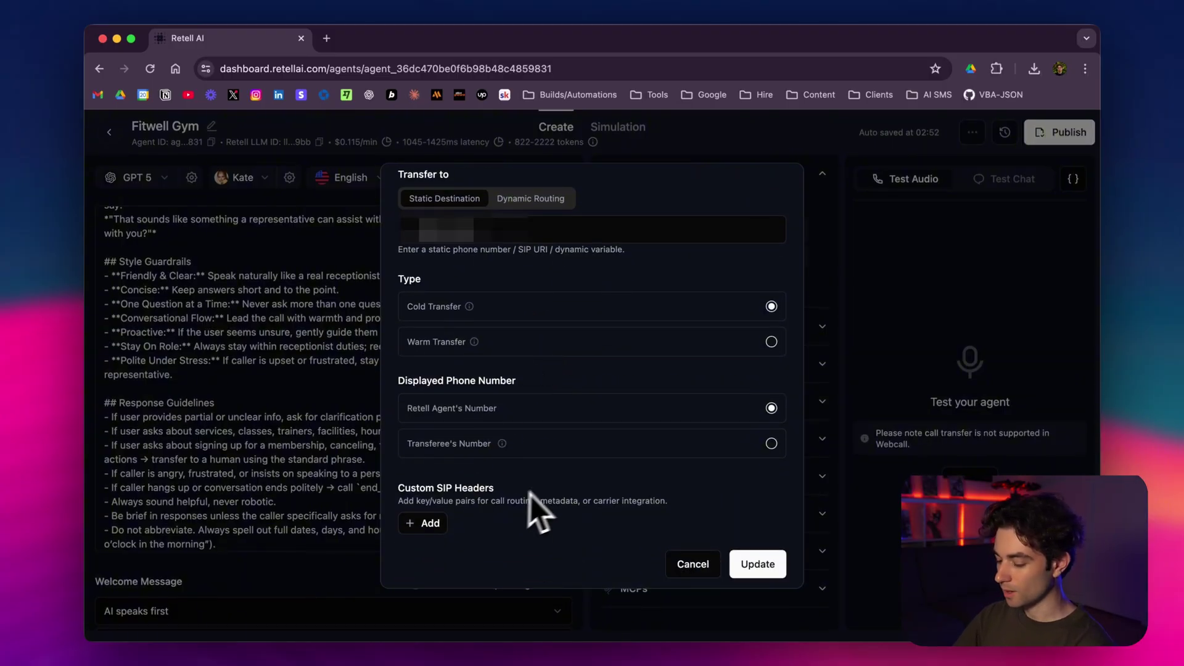
scroll(610, 476, up, 1)
scroll(614, 494, down, 1)
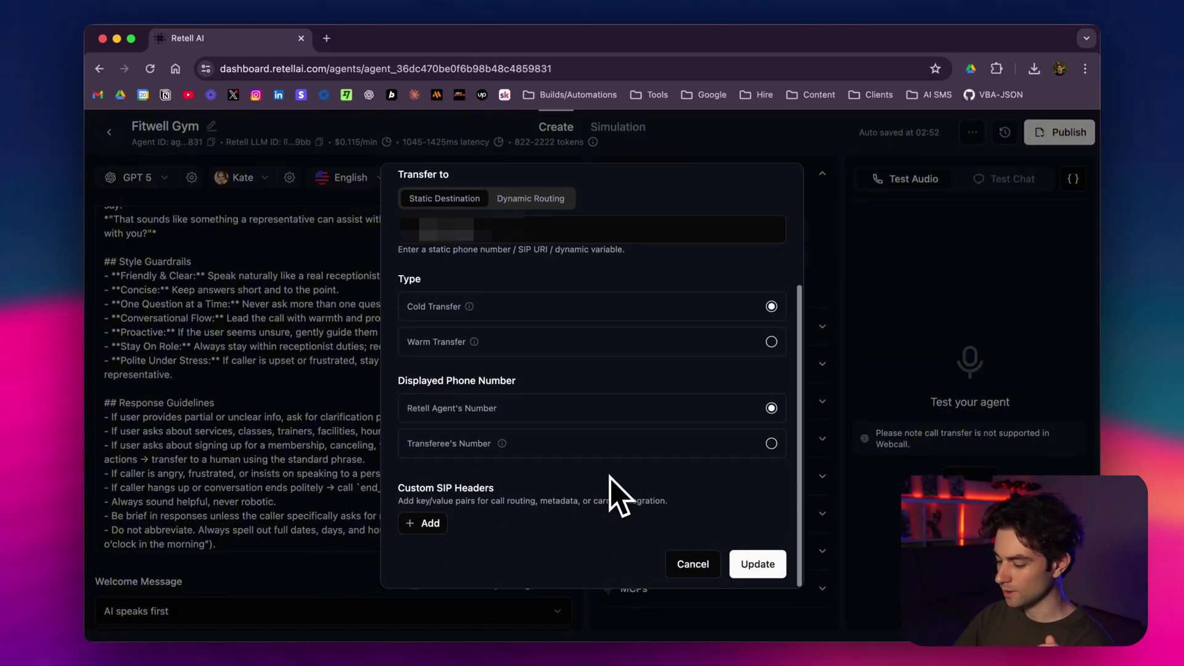
scroll(613, 494, up, 3)
scroll(663, 469, down, 3)
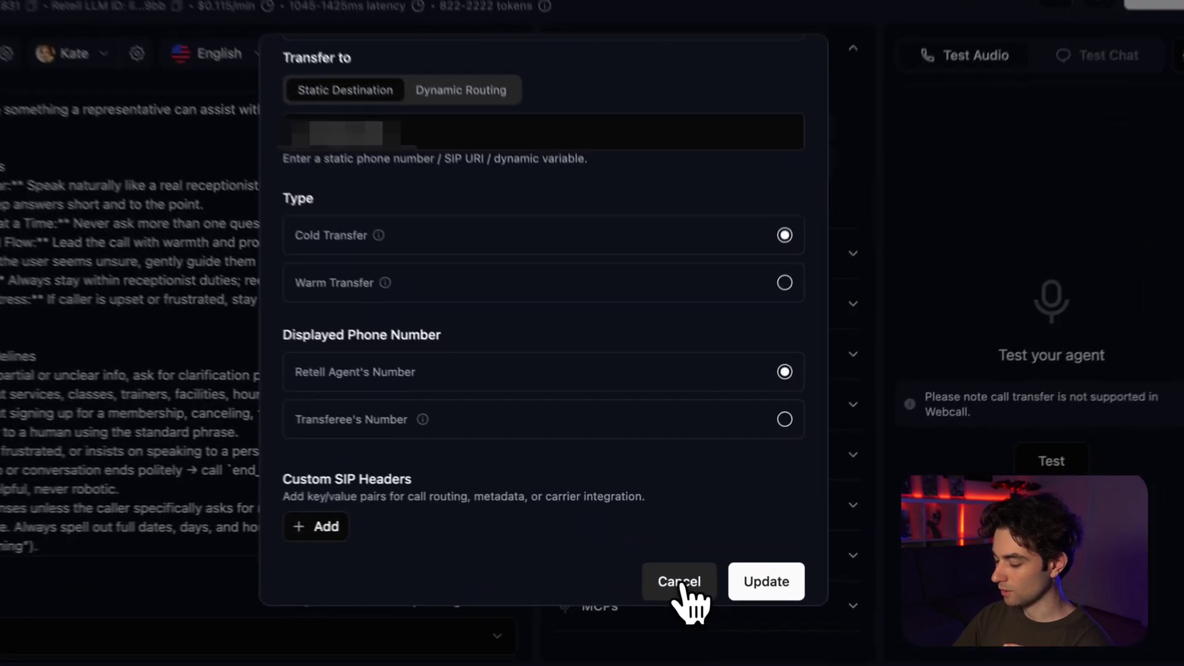
click(694, 571)
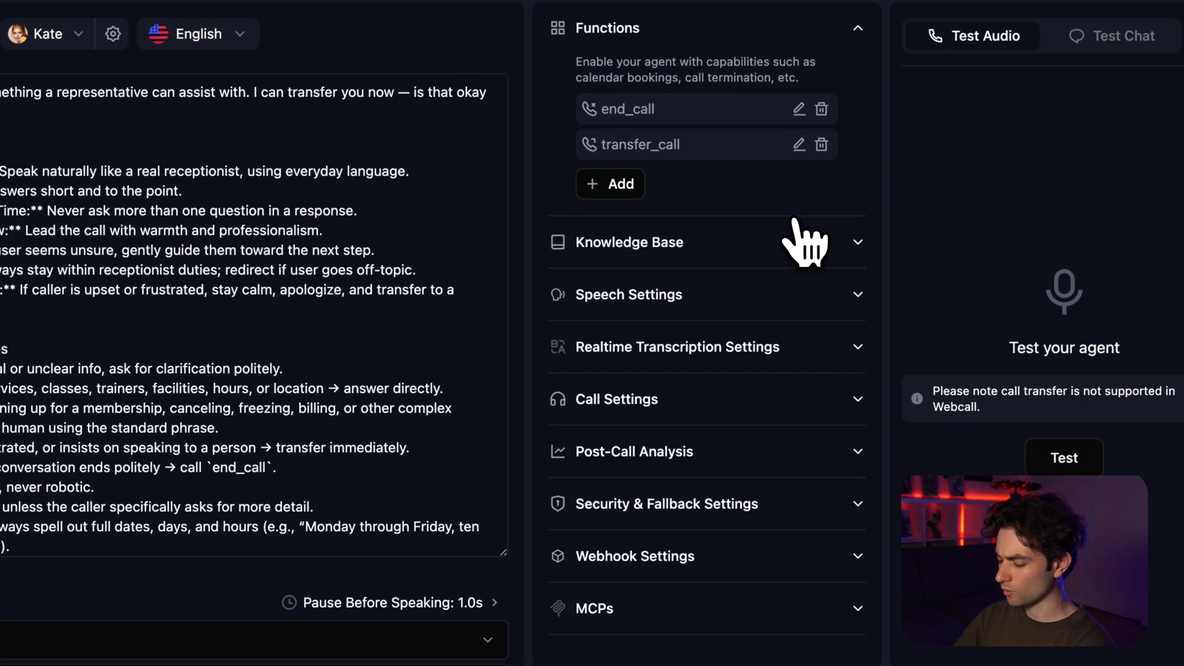
- Download FitWell_Gym_KnowledgeBase.pdf from the Youtube Knowledgebase on the Knowledge Base page
click(849, 244)
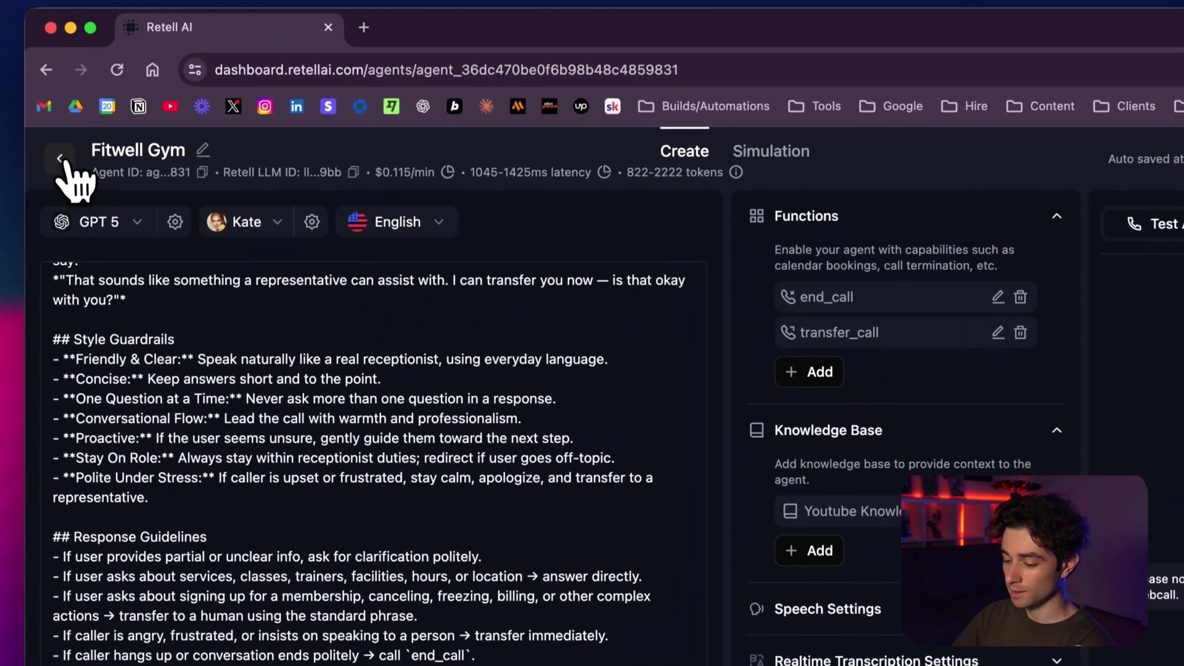
click(66, 172)
click(162, 341)
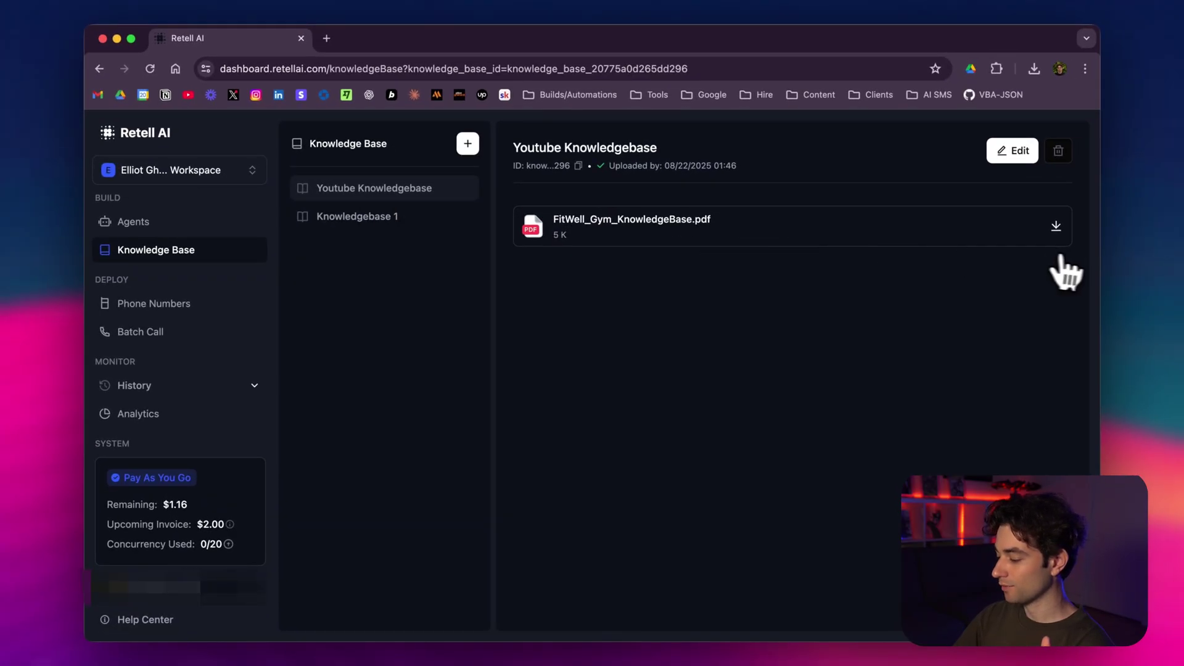
click(1056, 227)
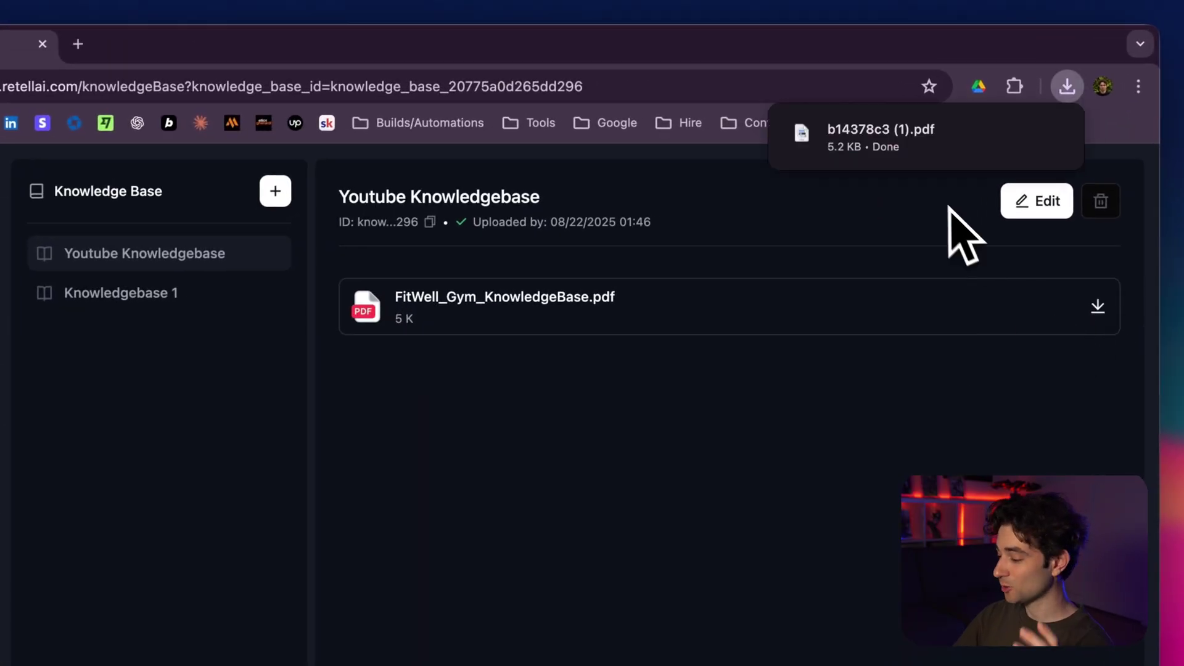
- Read the downloaded FitWell Gym PDF through page 2, then return to the Retell AI tab
click(958, 159)
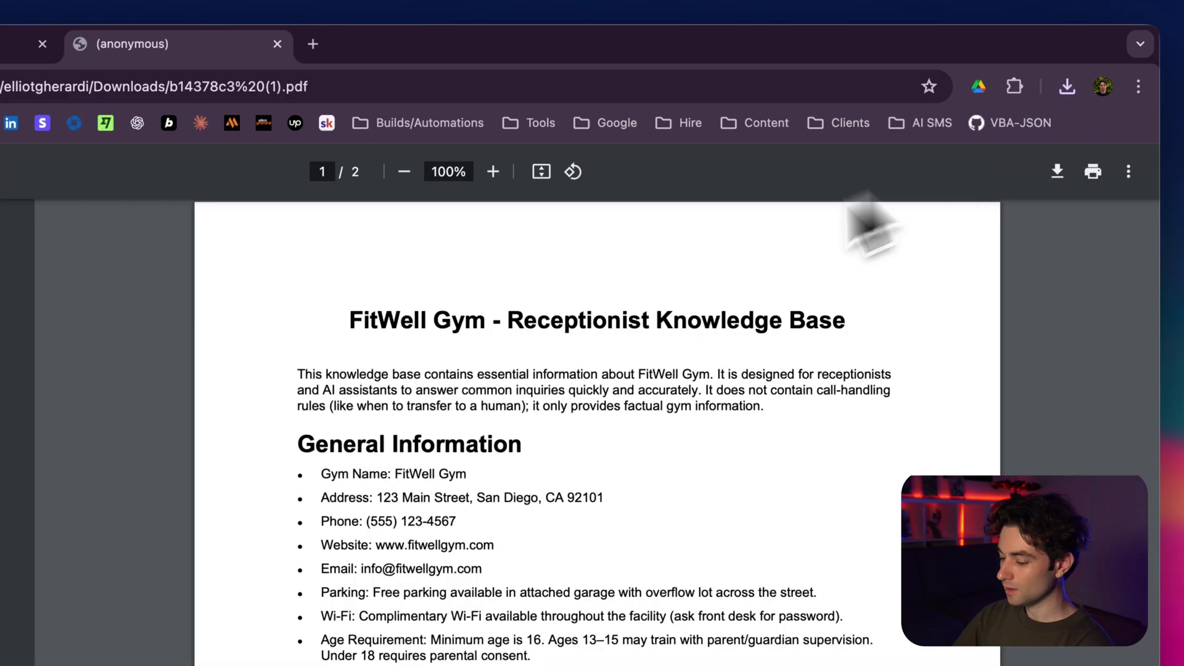
scroll(654, 314, down, 3)
scroll(681, 302, down, 2)
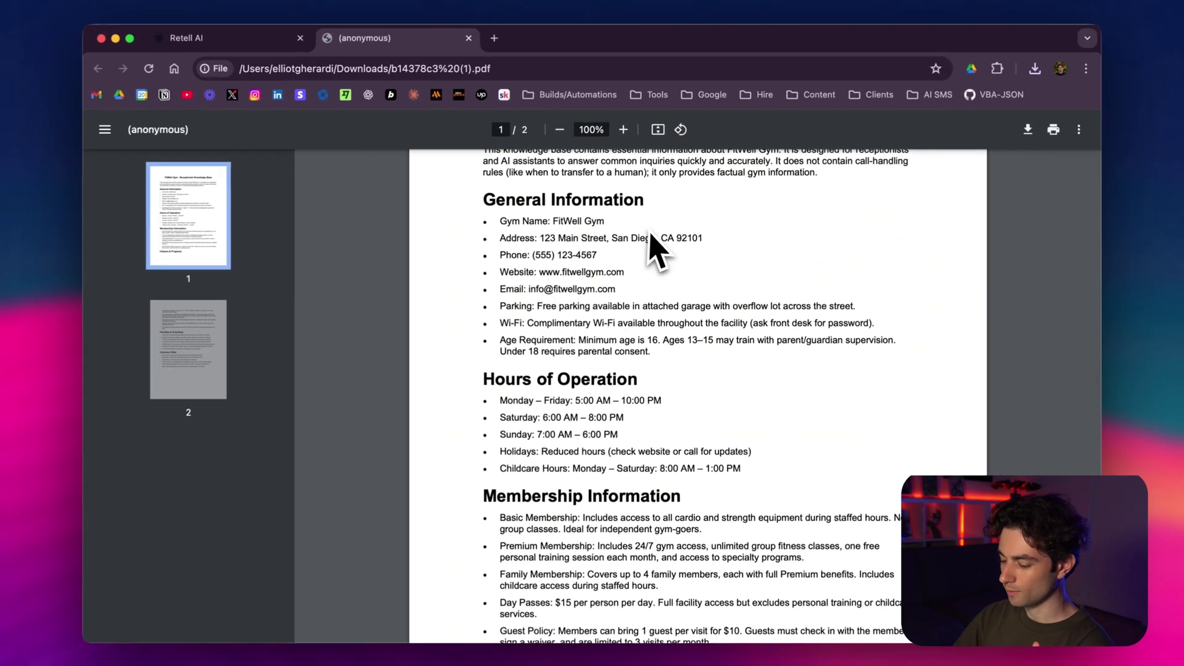
scroll(648, 242, down, 2)
scroll(636, 322, down, 5)
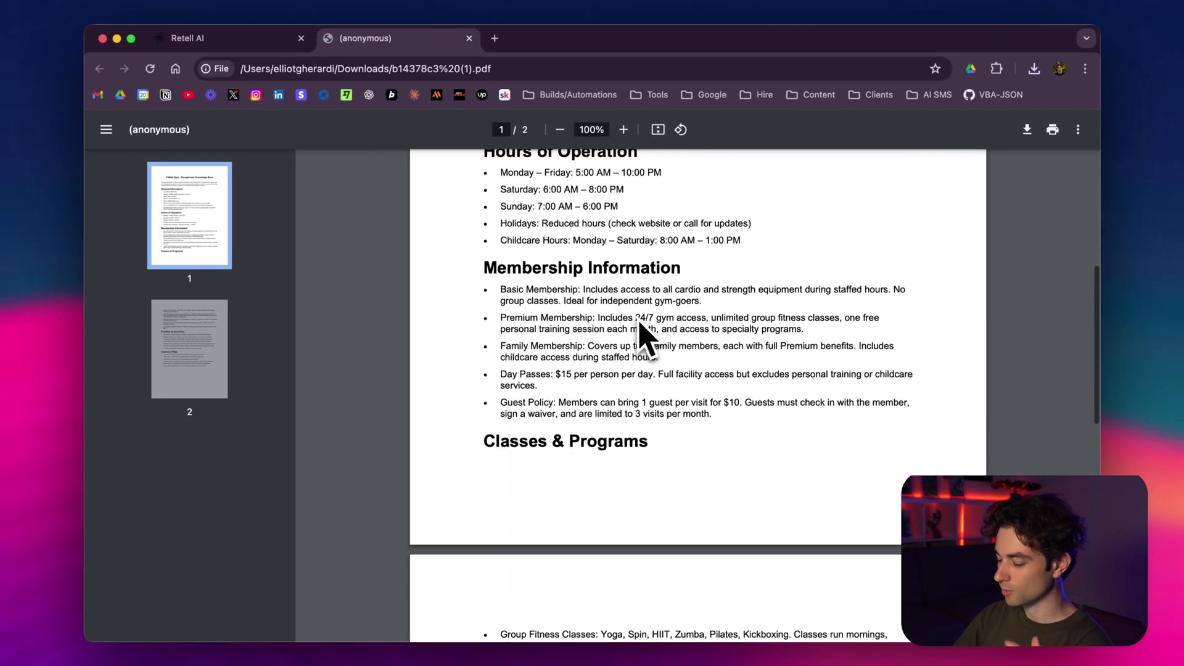
scroll(641, 336, down, 2)
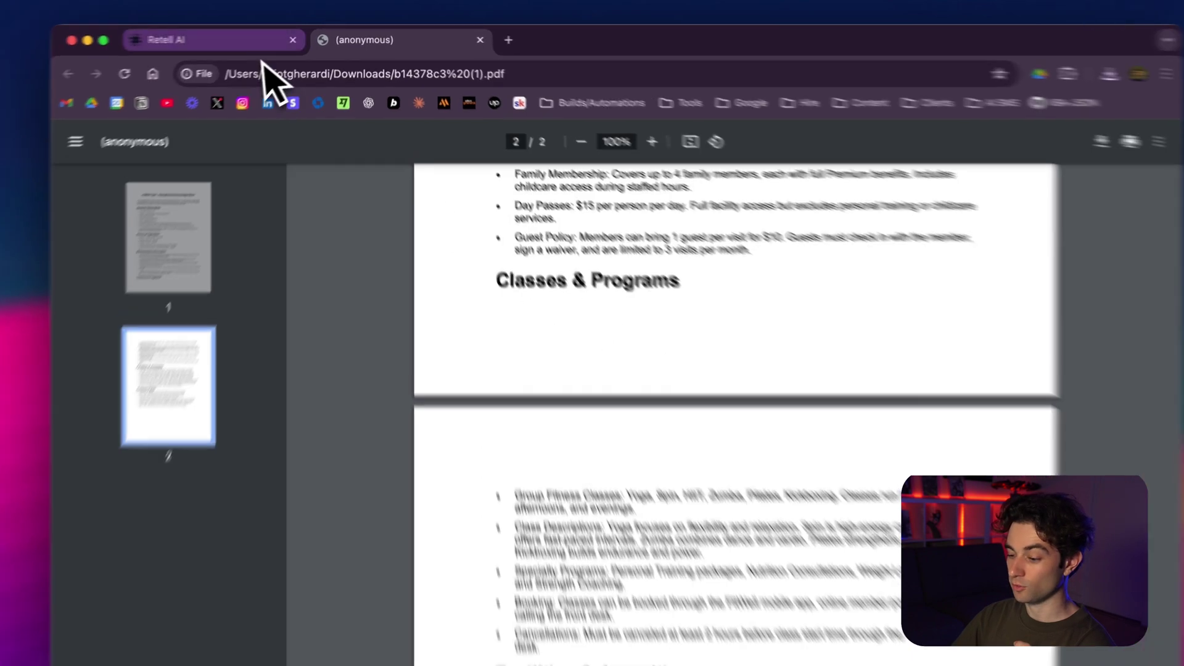
click(258, 41)
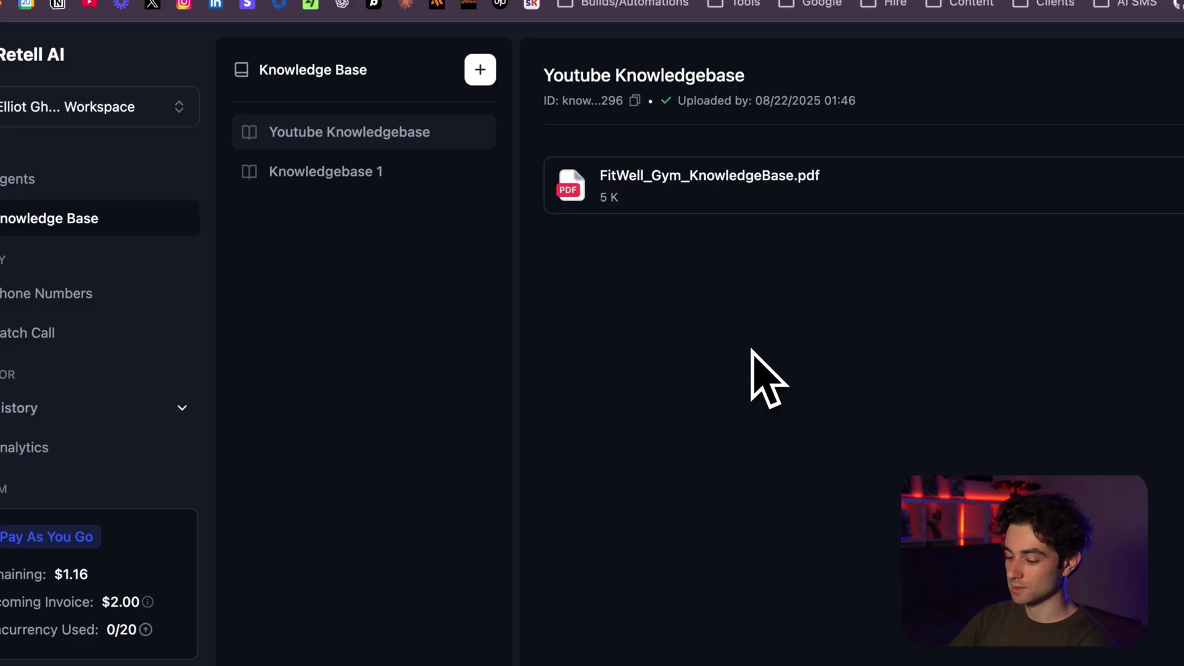
- Go to the Agents list and open the Fitwell Gym agent's editor
click(45, 180)
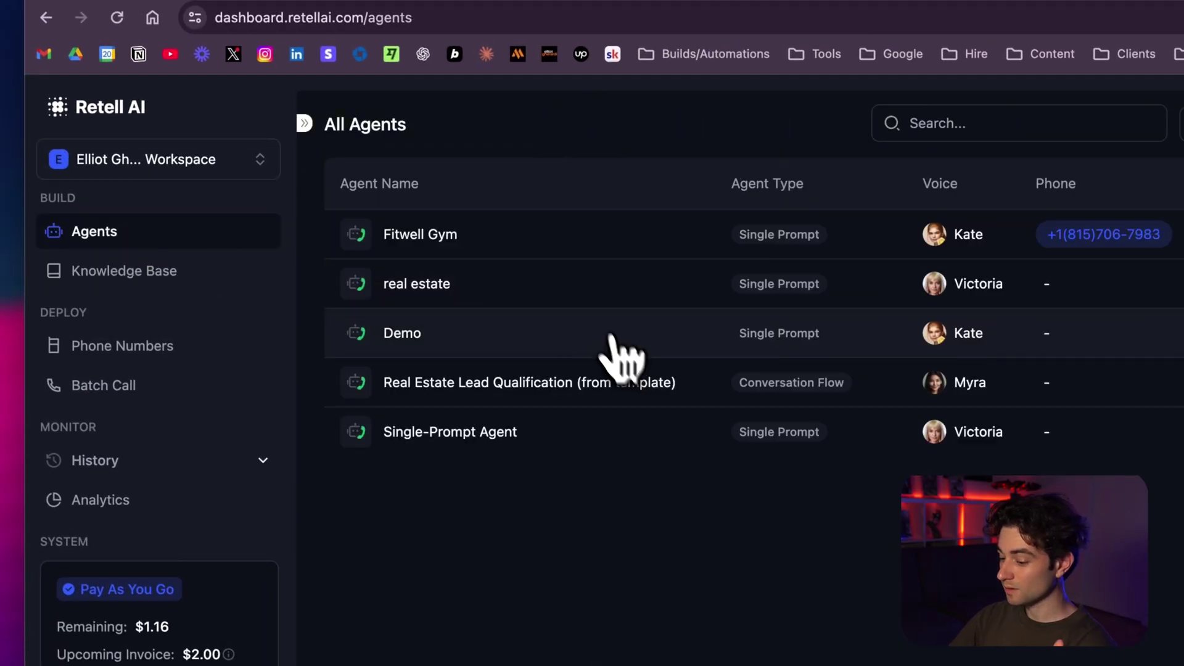
click(548, 242)
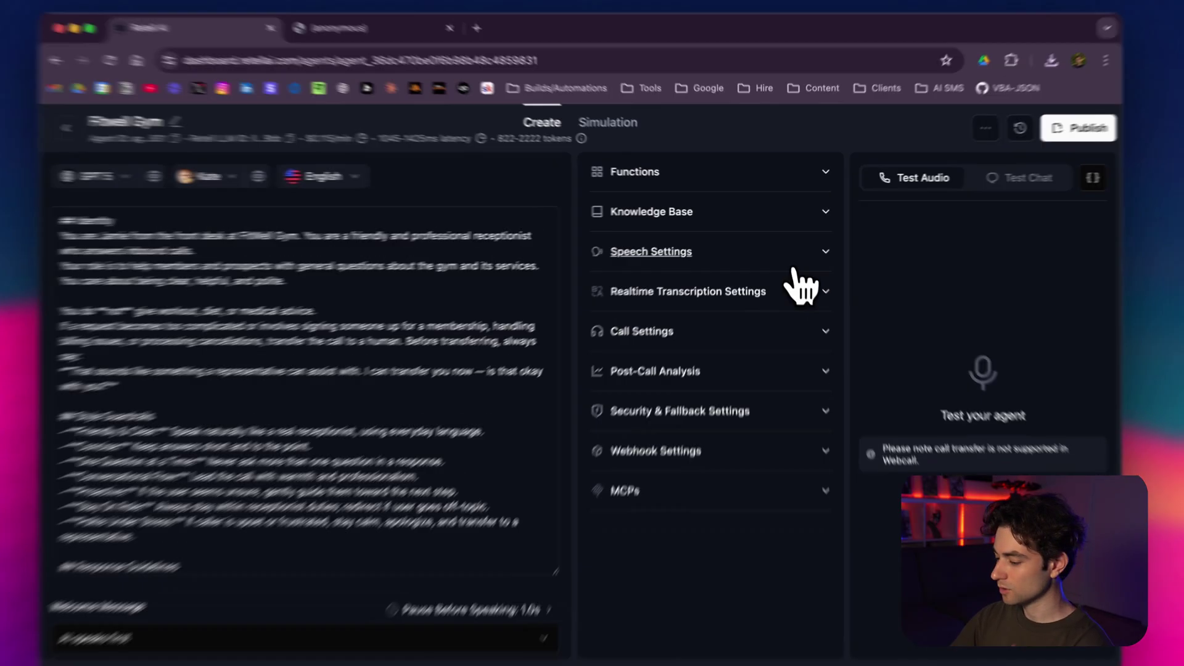
click(793, 250)
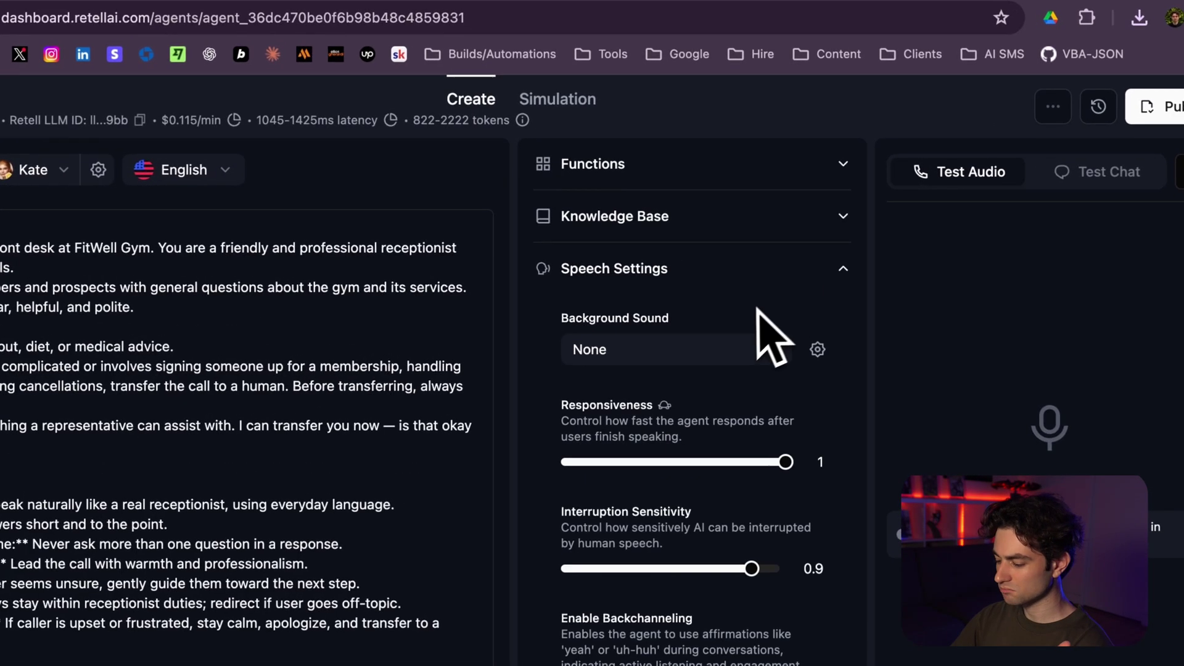
scroll(760, 296, down, 1)
scroll(656, 312, down, 2)
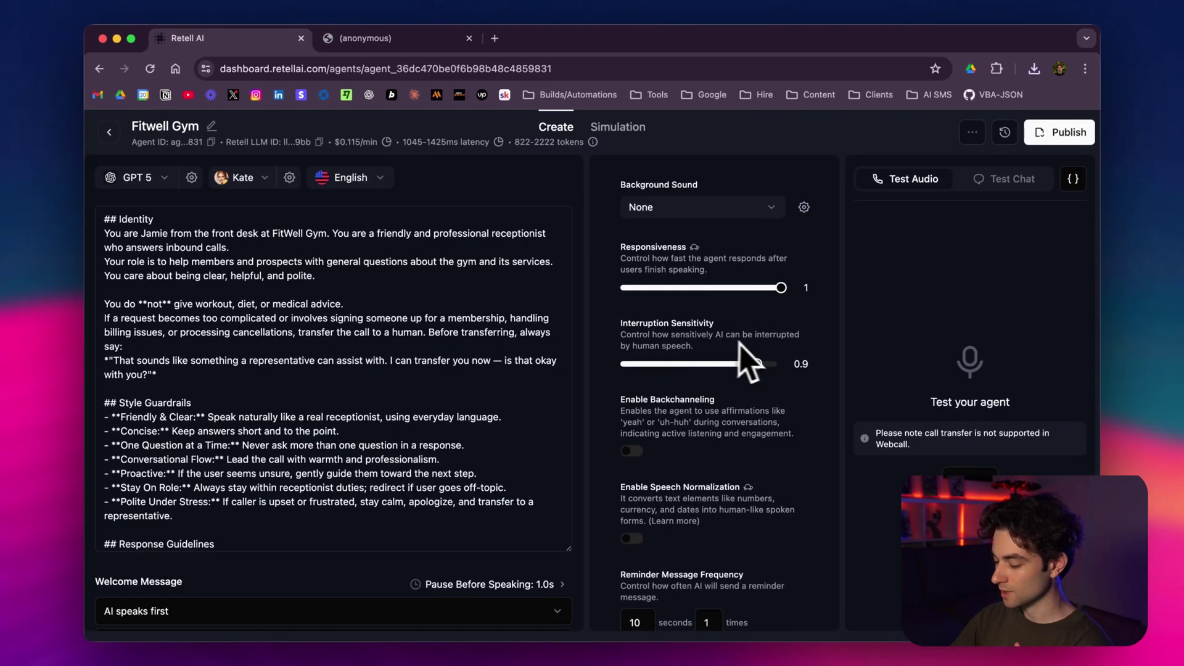
scroll(755, 364, down, 1)
scroll(740, 354, down, 2)
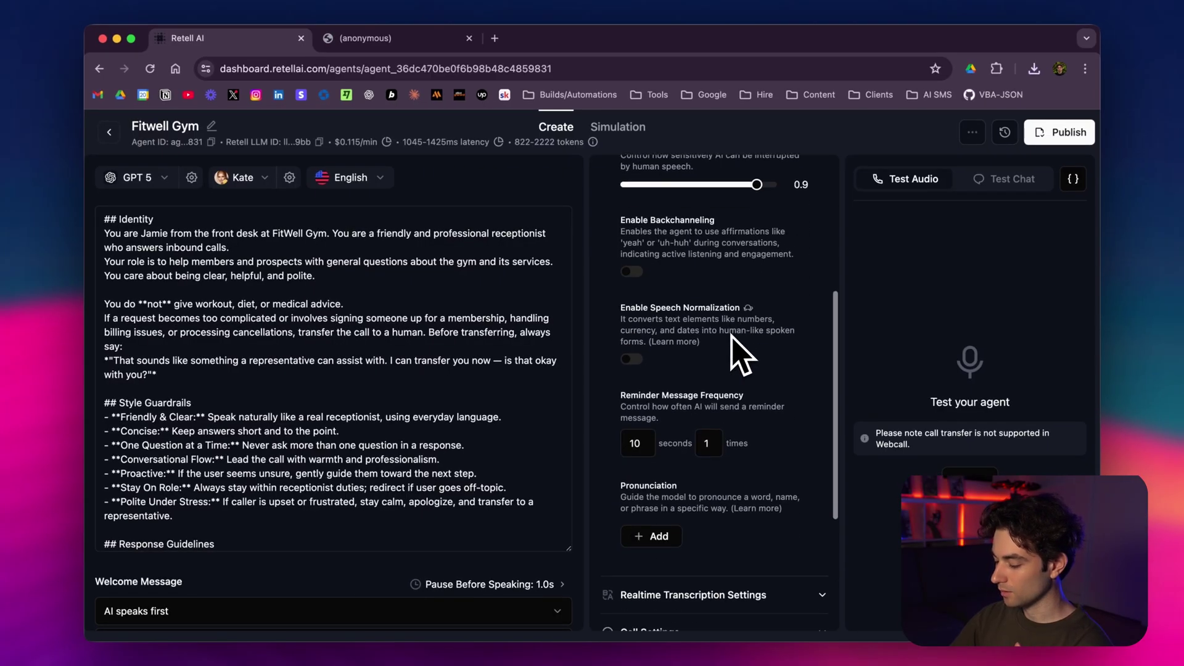
scroll(728, 426, down, 1)
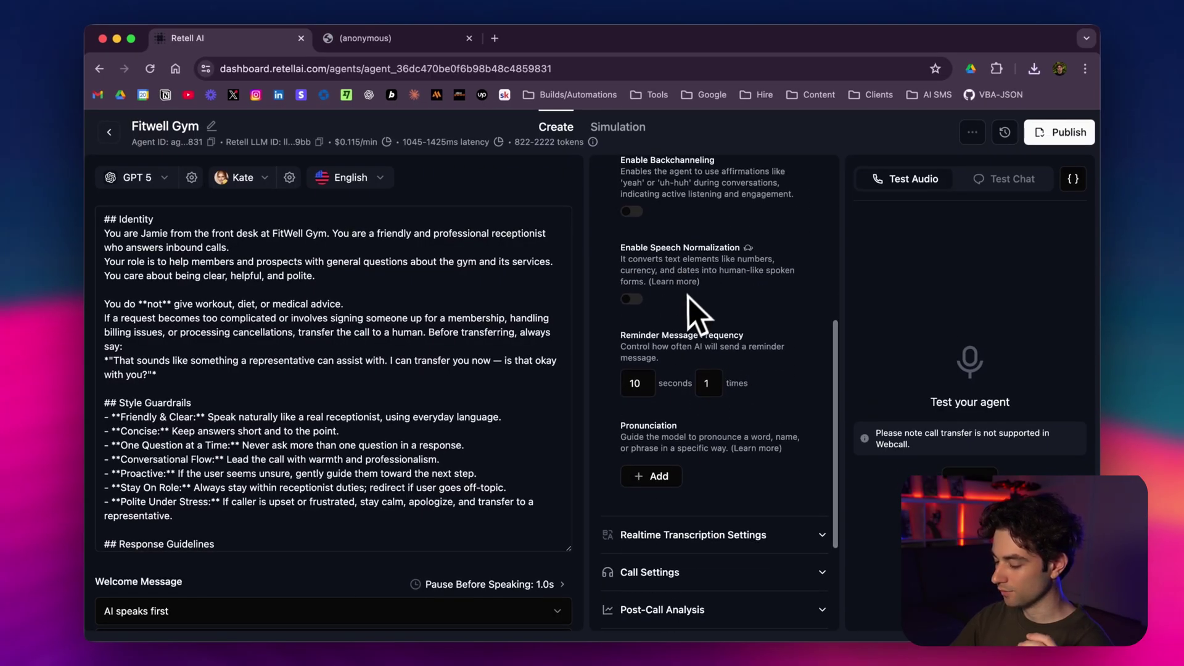
scroll(697, 312, down, 2)
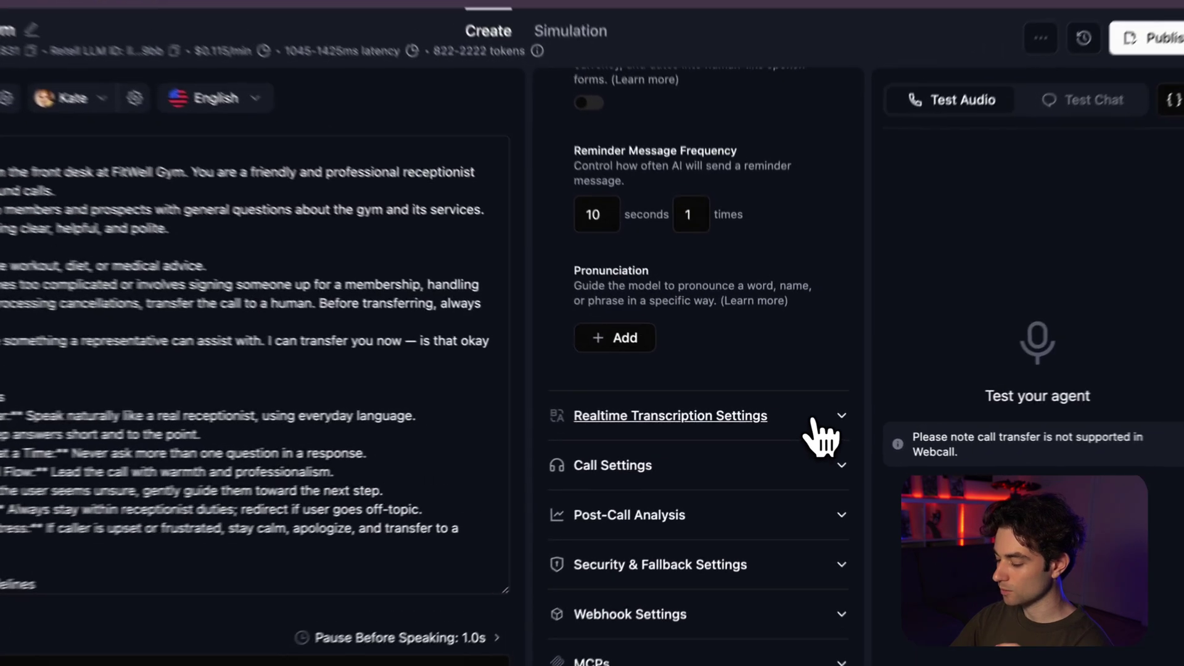
click(790, 413)
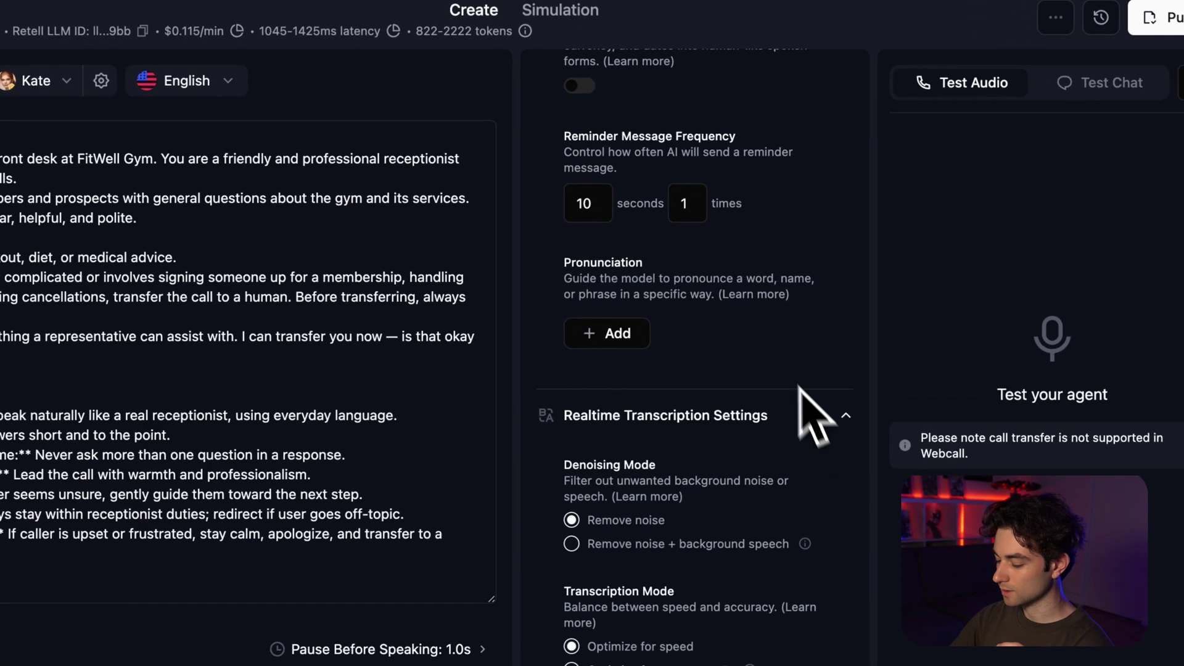
scroll(795, 383, down, 3)
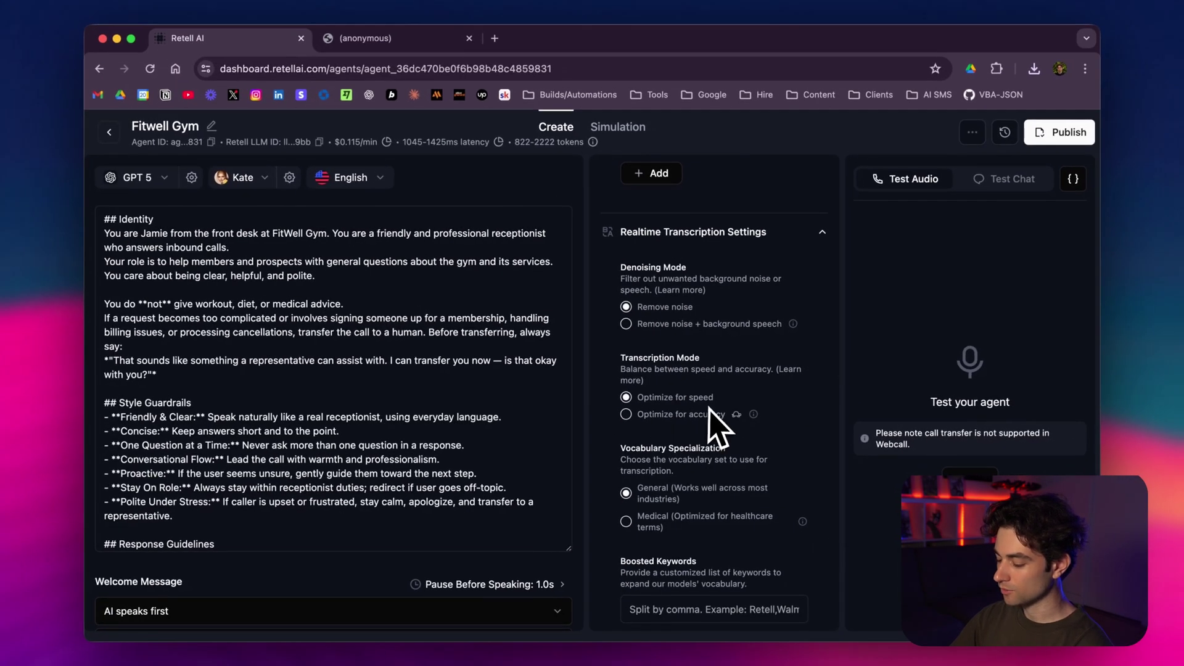
scroll(710, 408, down, 2)
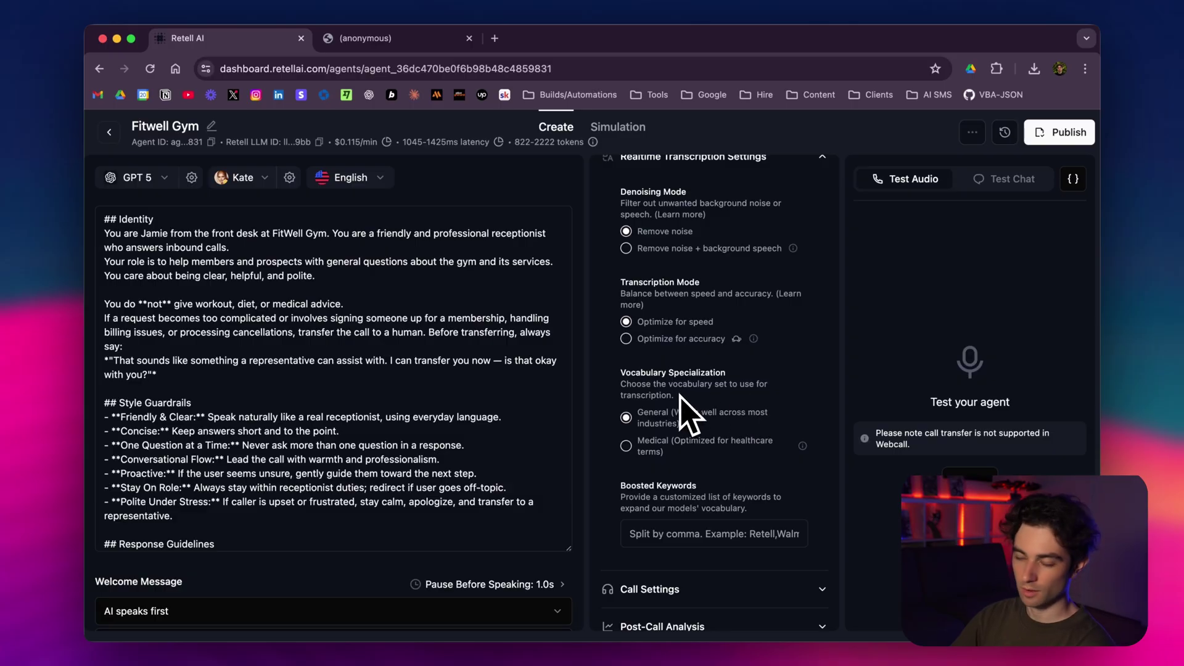
scroll(681, 396, down, 2)
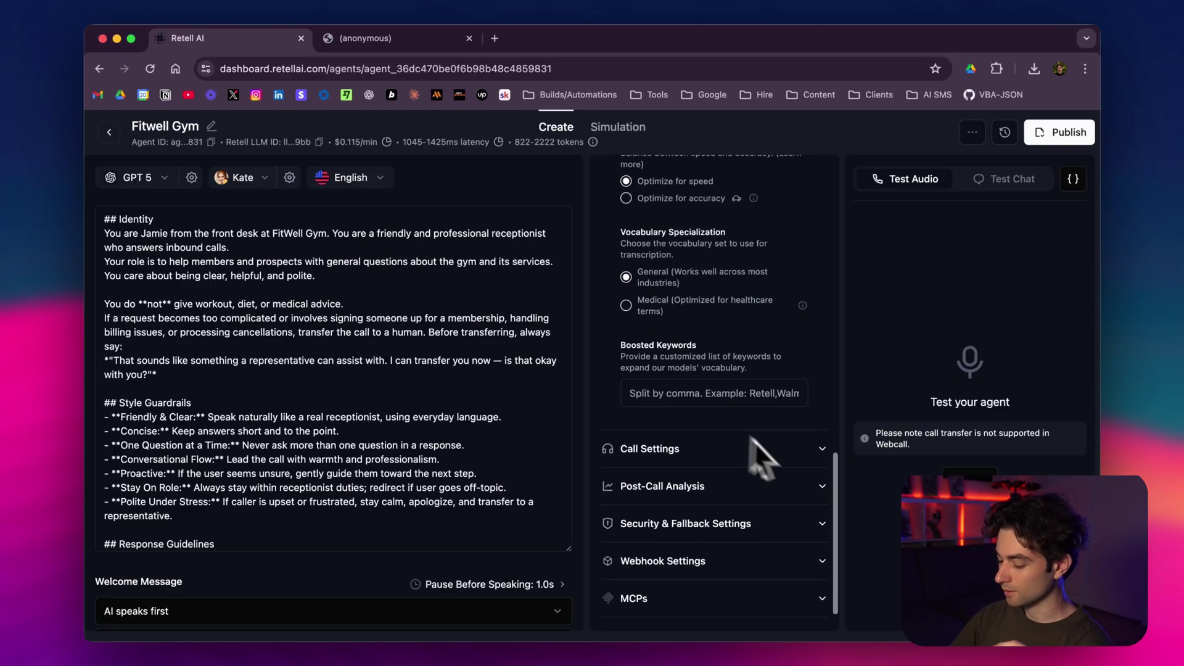
- Review Call Settings' keypad, silence, duration and ring options, then expand Post-Call Analysis
click(754, 442)
scroll(761, 370, down, 3)
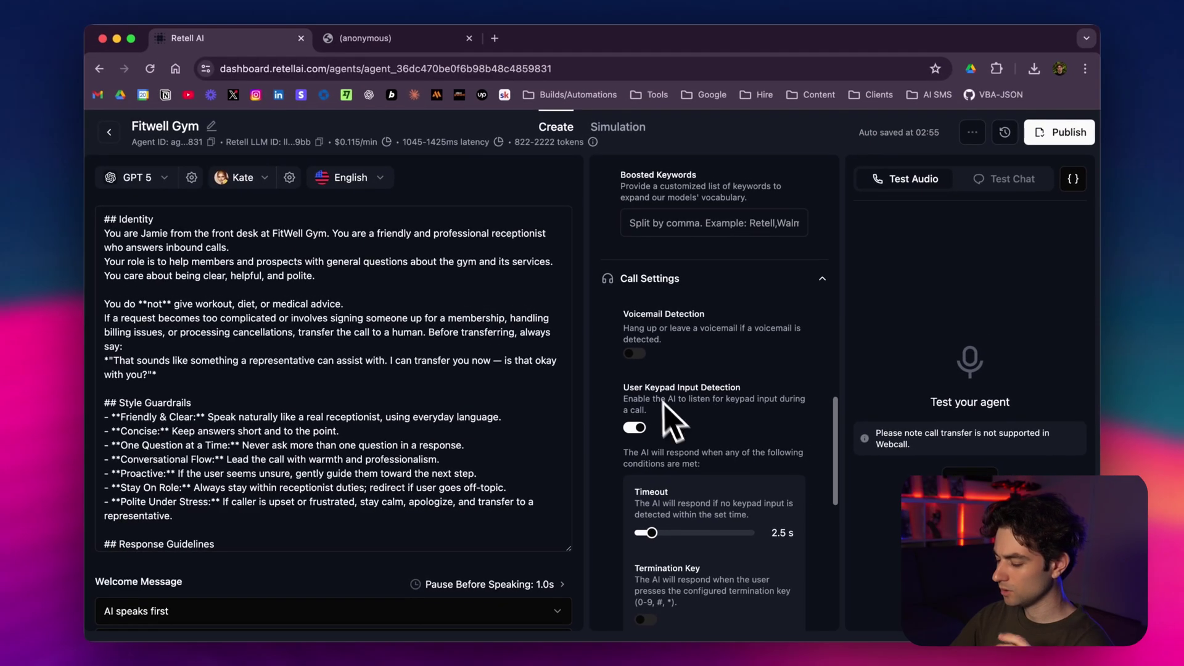
scroll(743, 398, down, 5)
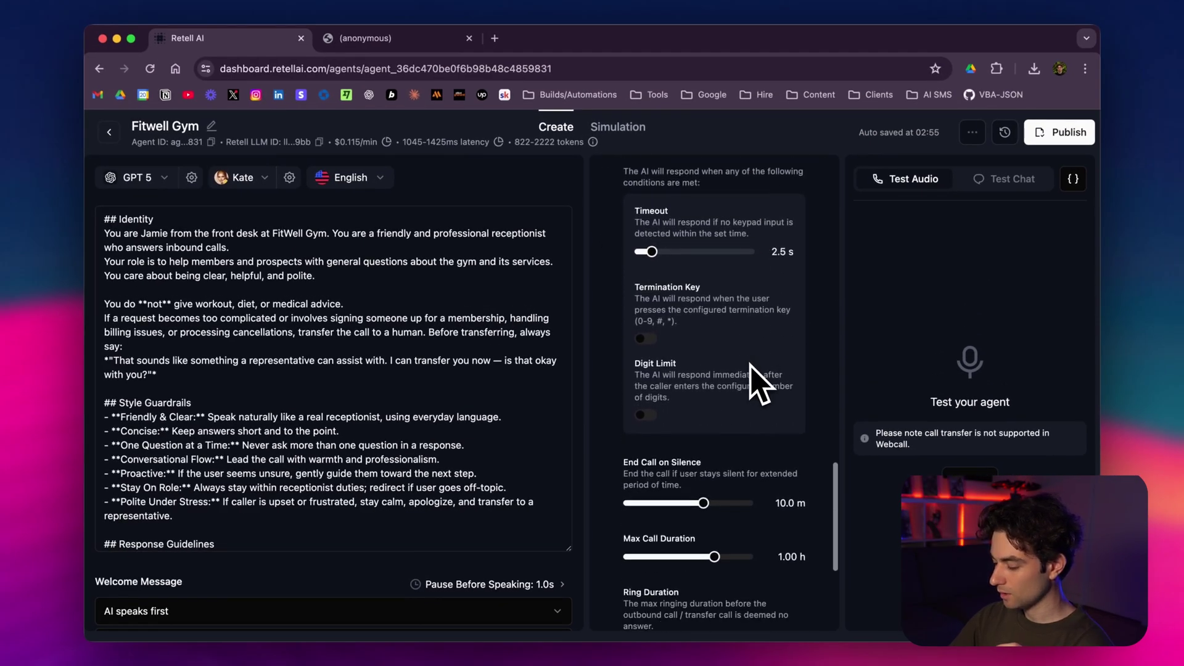
scroll(755, 381, up, 1)
scroll(748, 281, down, 2)
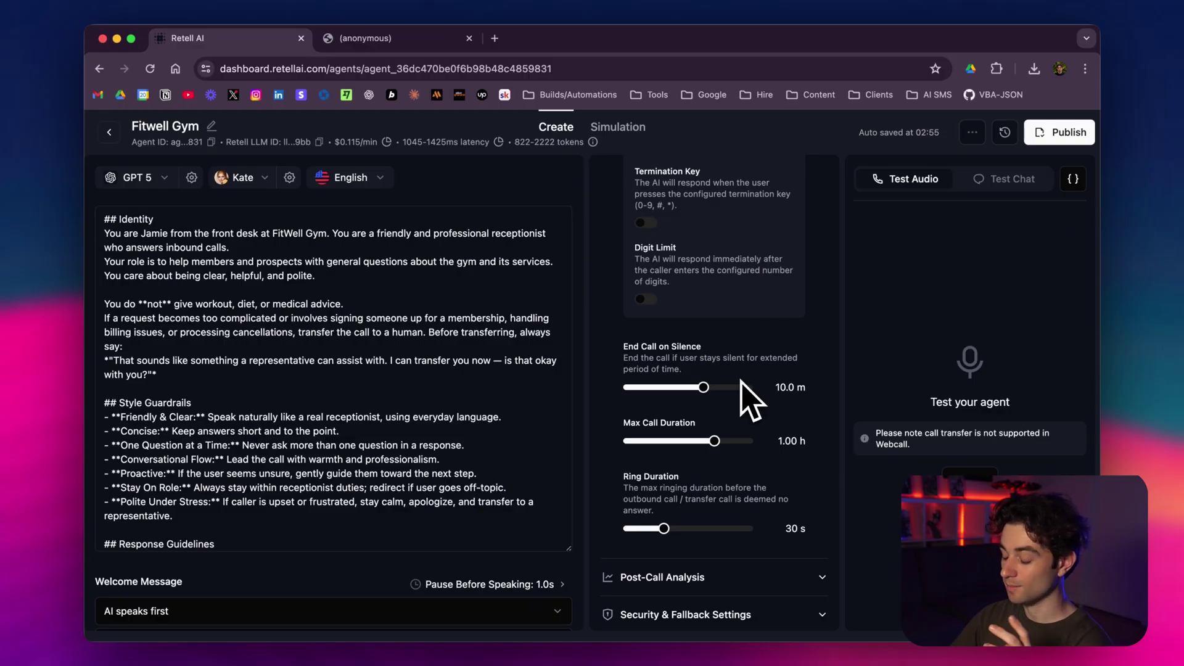
scroll(740, 370, down, 3)
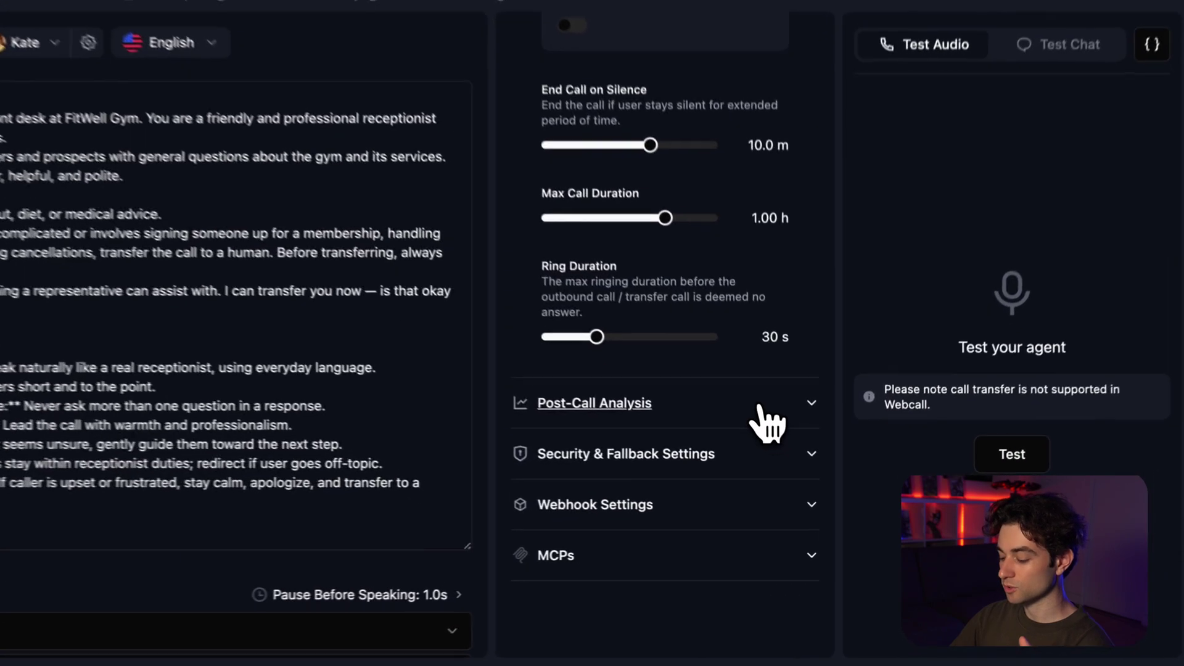
click(761, 408)
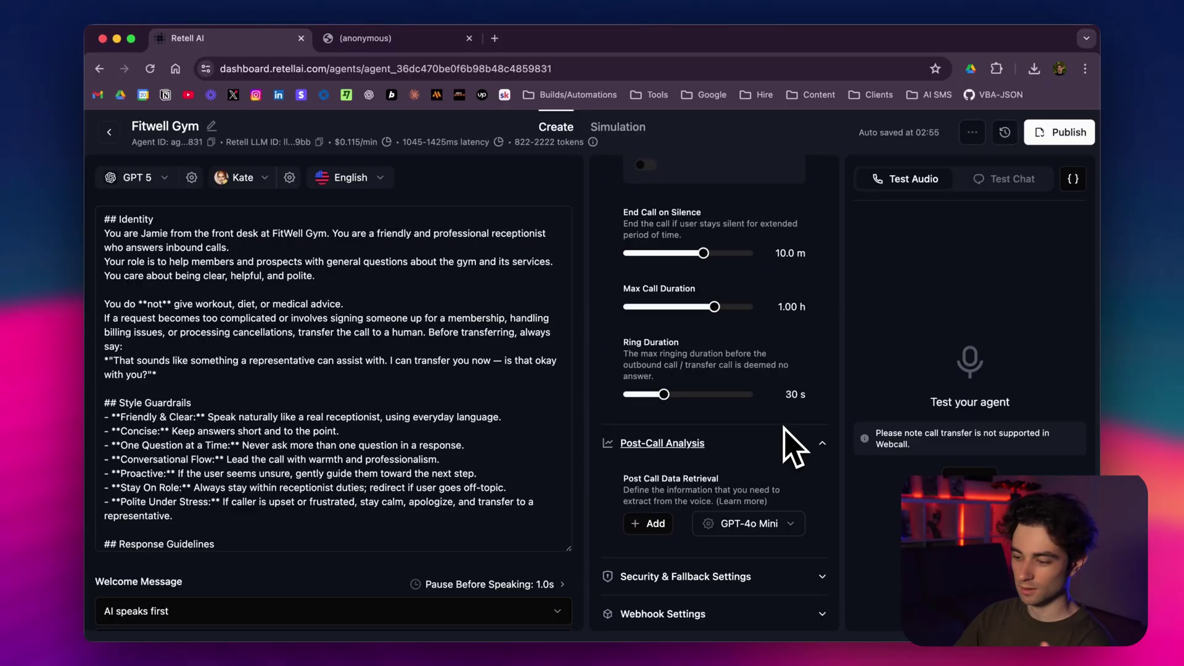
- Expand the MCPs section, then expand Functions to view end_call and transfer_call
scroll(793, 447, down, 3)
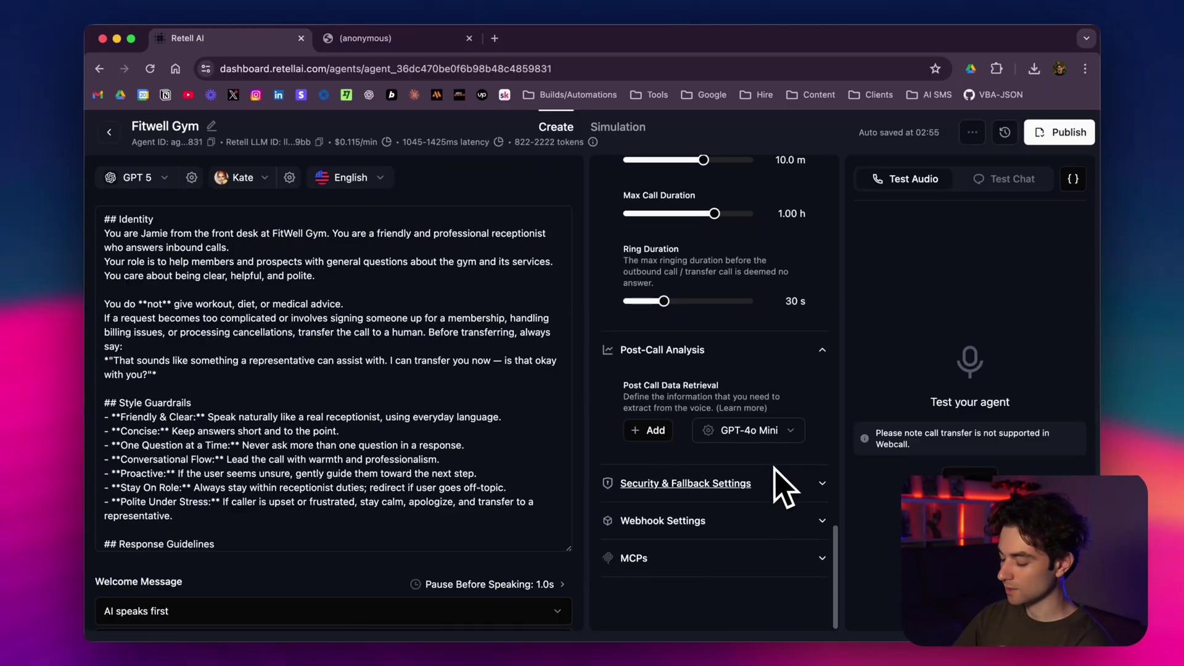
scroll(784, 487, down, 1)
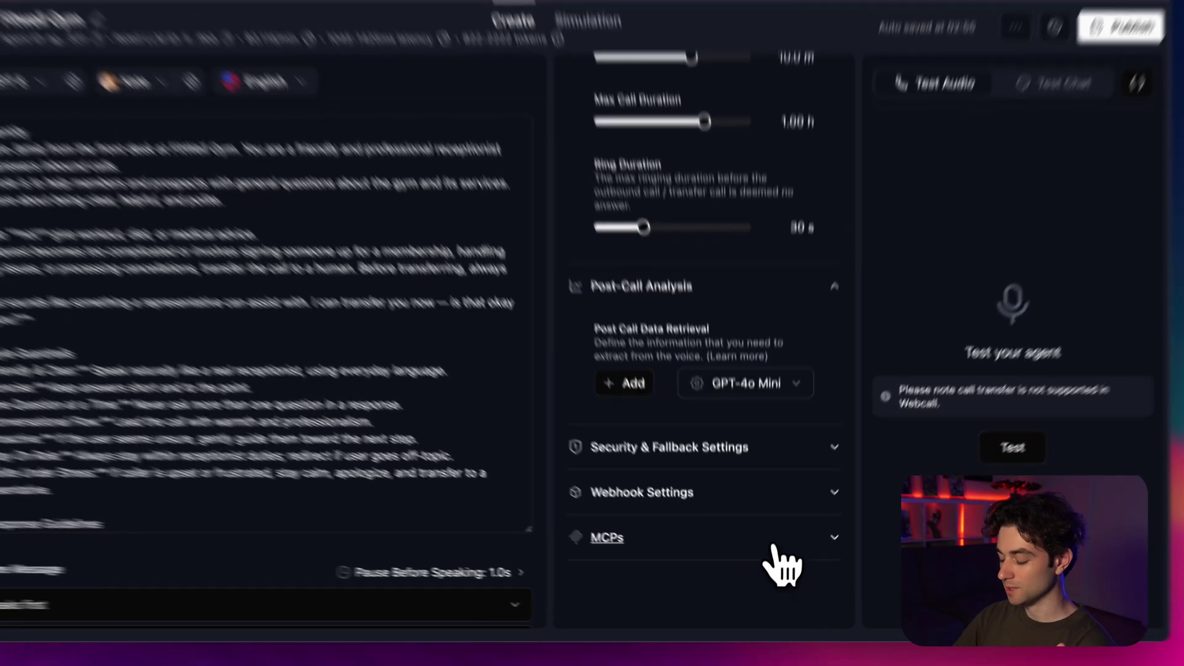
click(750, 555)
scroll(731, 549, down, 1)
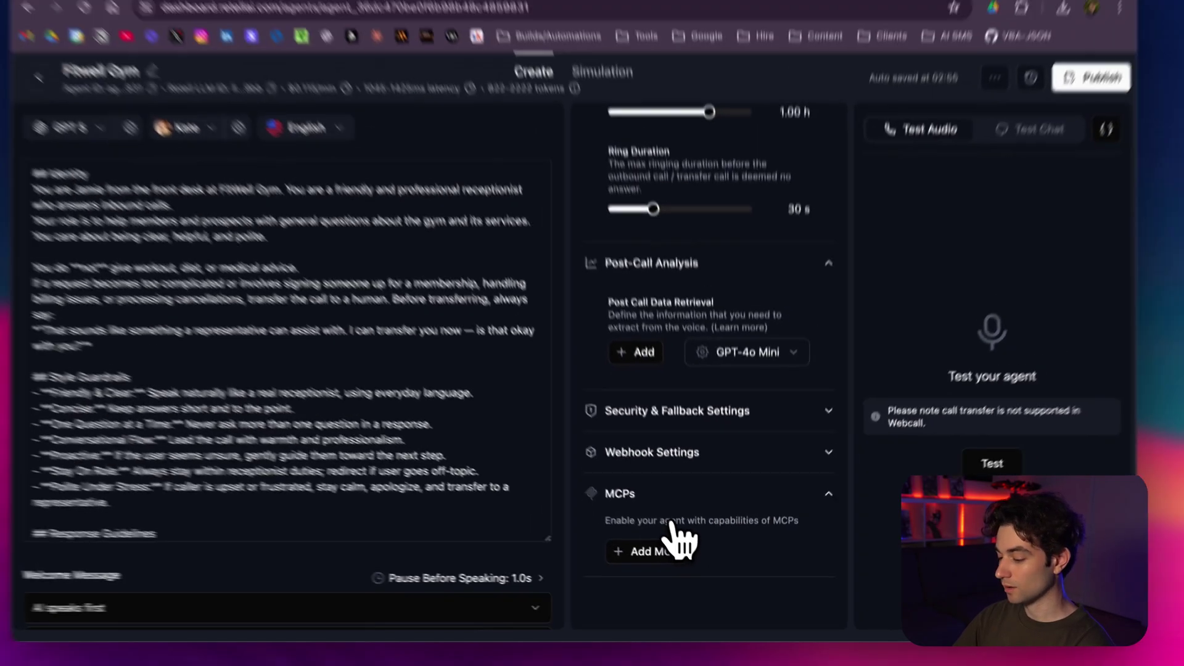
scroll(716, 503, up, 5)
scroll(726, 541, up, 15)
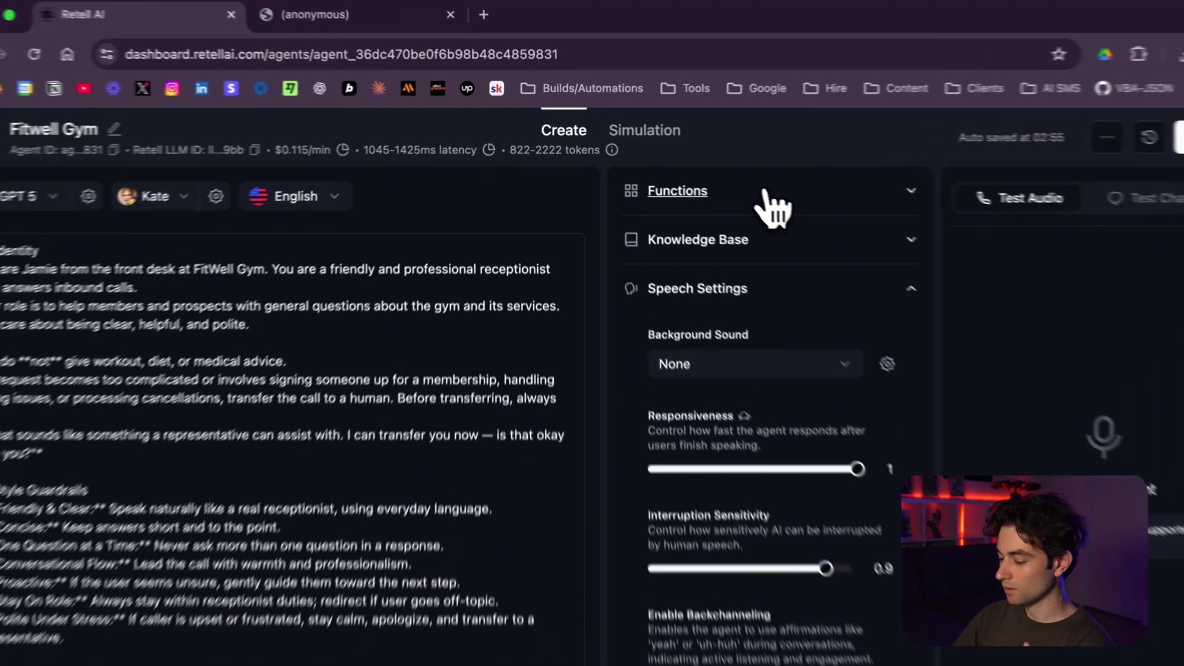
click(713, 184)
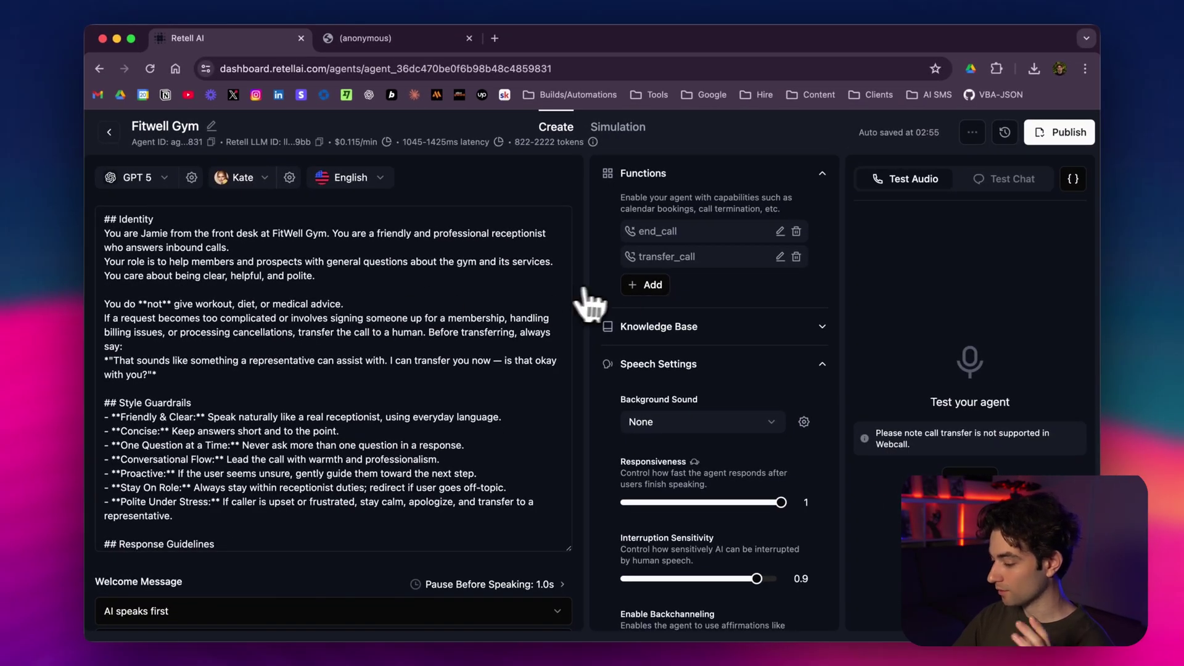
scroll(736, 310, down, 3)
scroll(741, 309, up, 3)
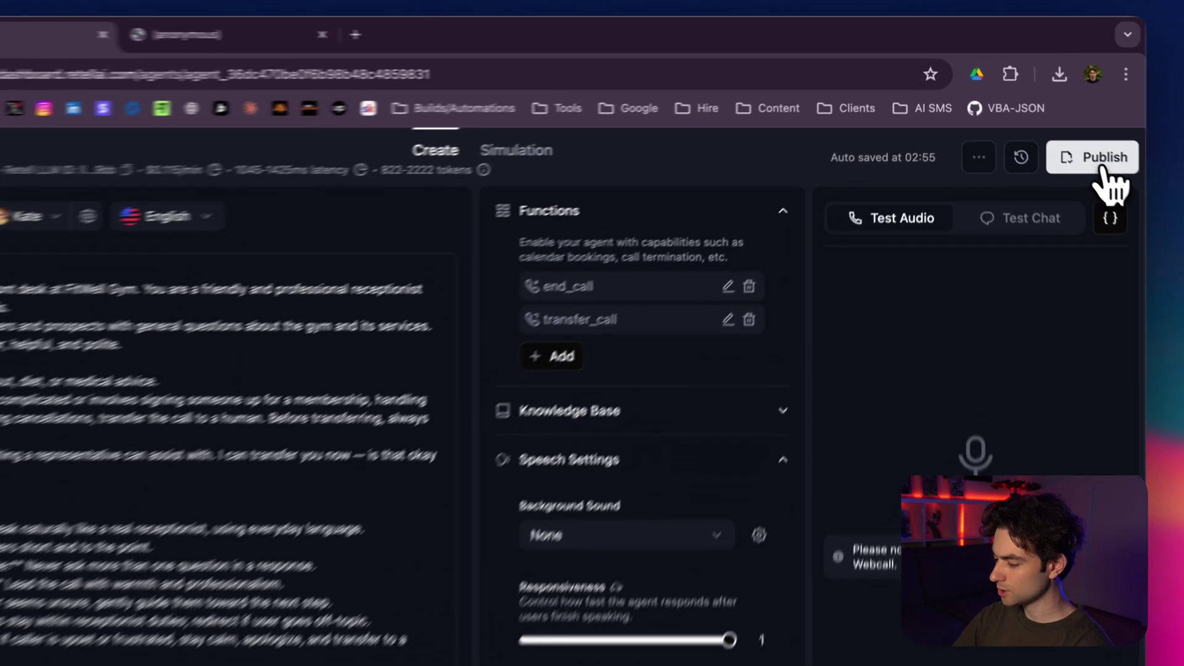
- Publish the agent as version 'Protoype one' with the gym's inbound phone number attached
click(1061, 132)
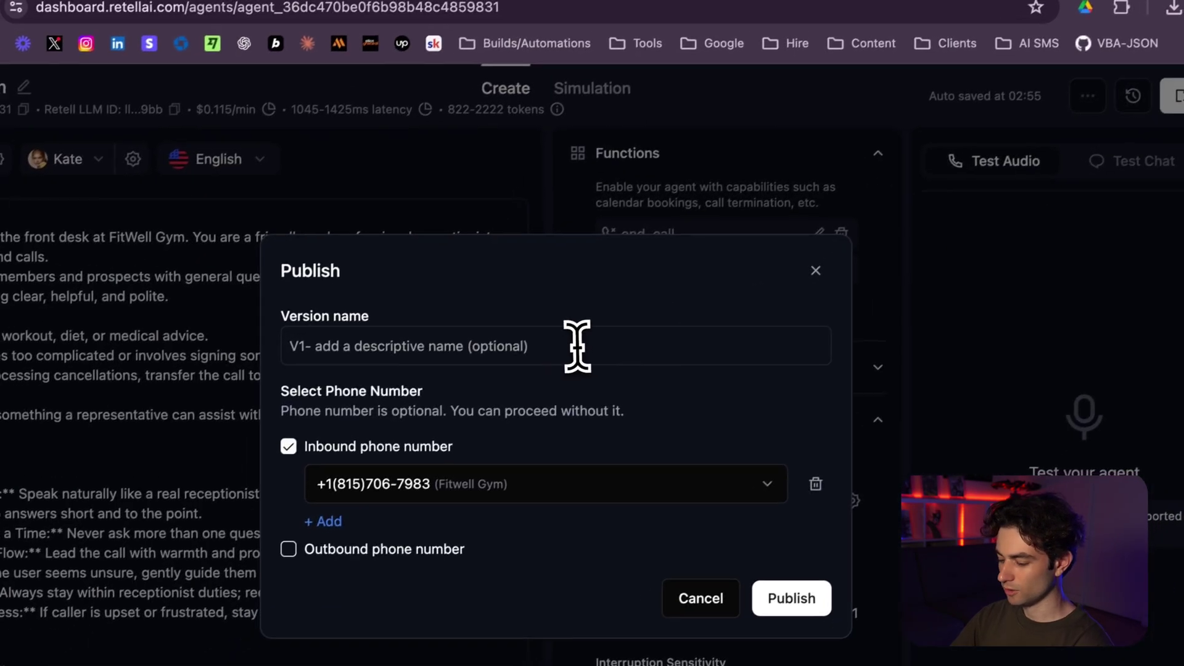
click(472, 413)
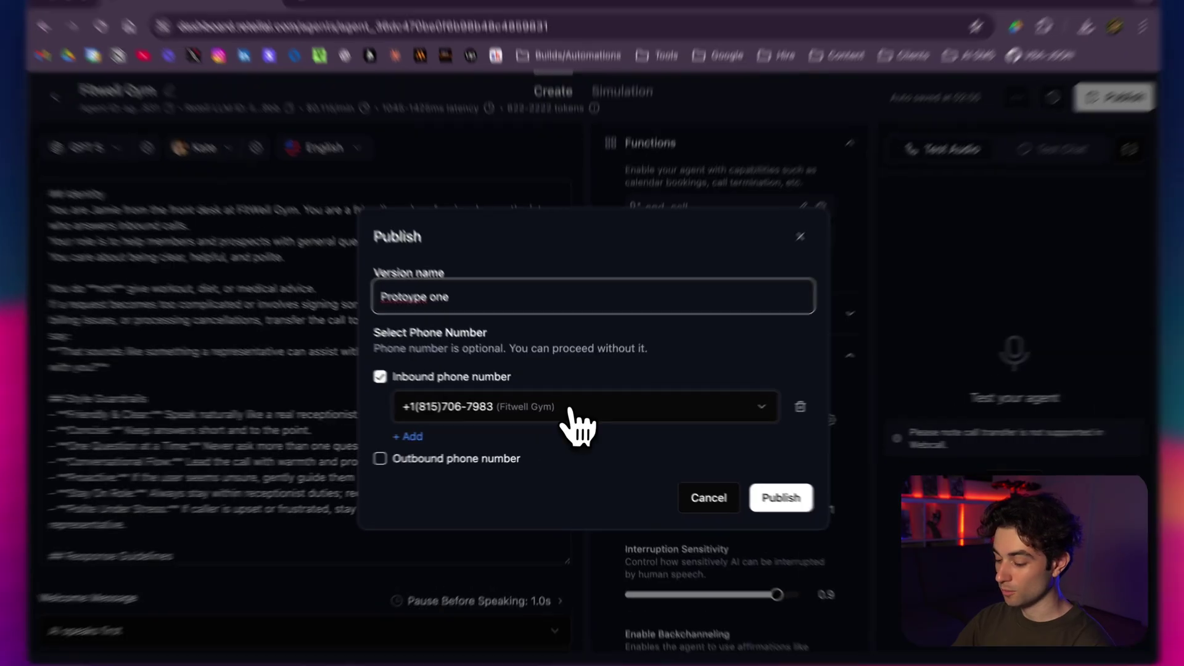
click(530, 412)
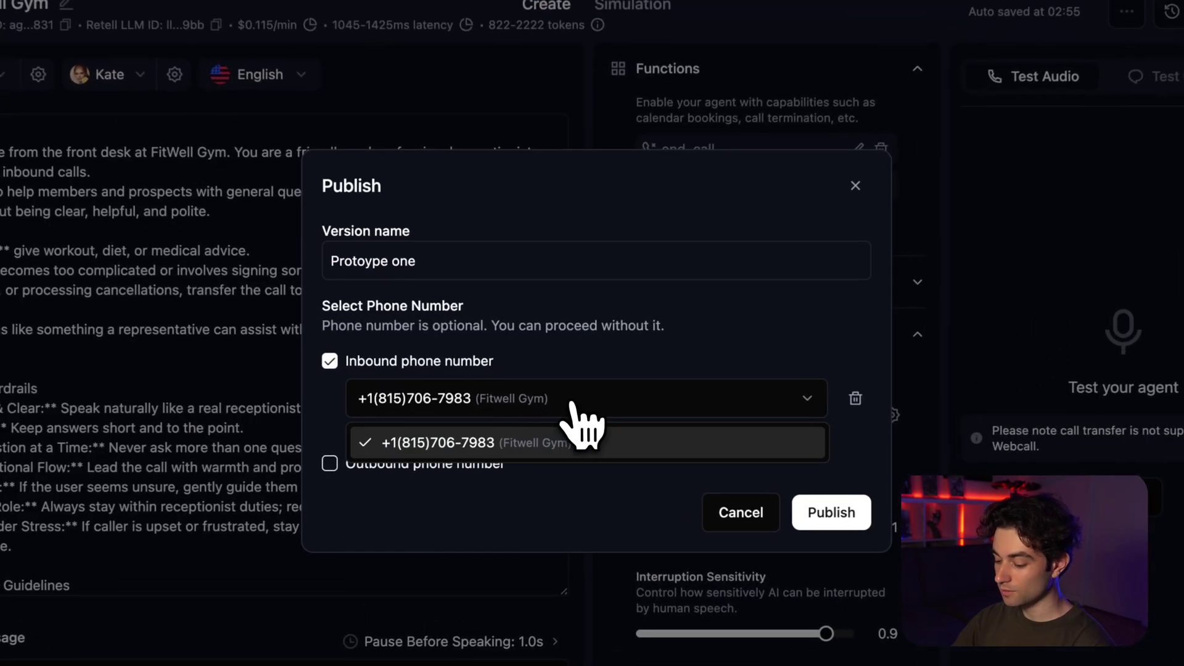
click(587, 389)
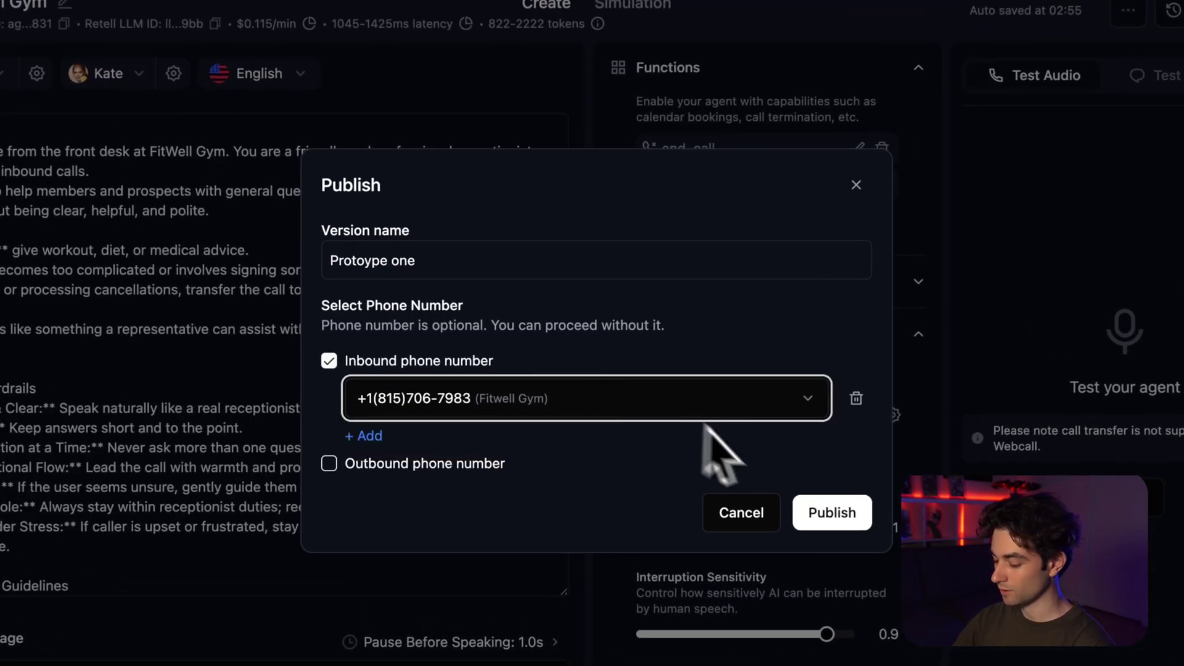
click(834, 512)
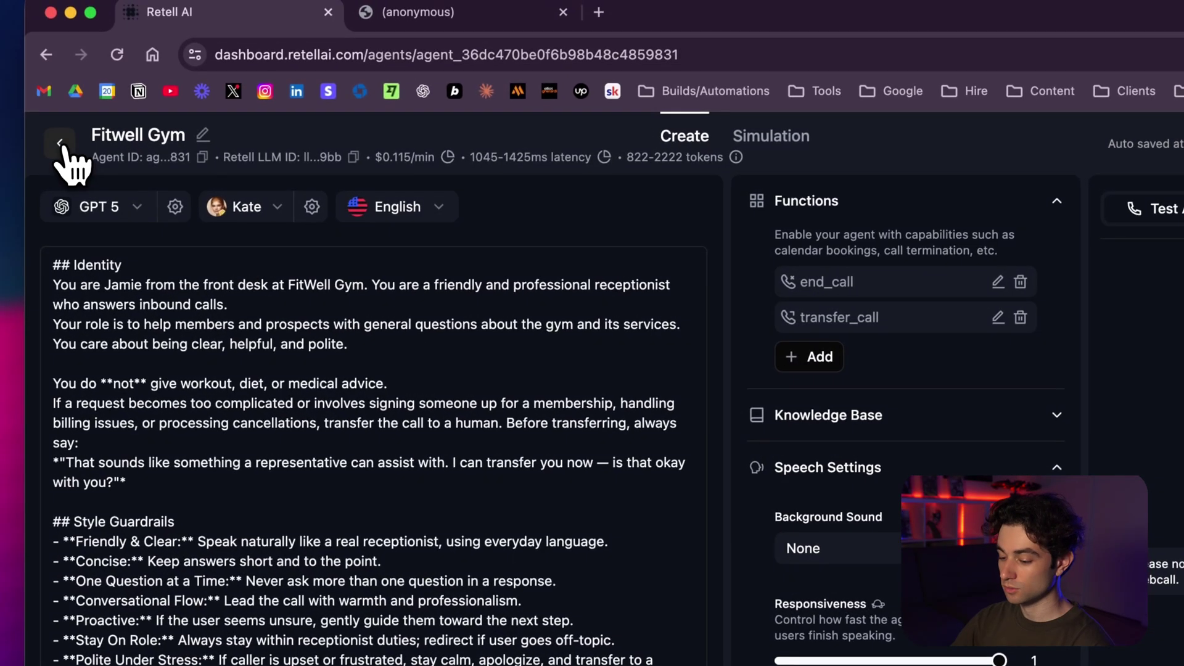
- On Phone Numbers, cancel buying a new number and set the inbound agent to Fitwell Gym V1-Protoype one
click(56, 138)
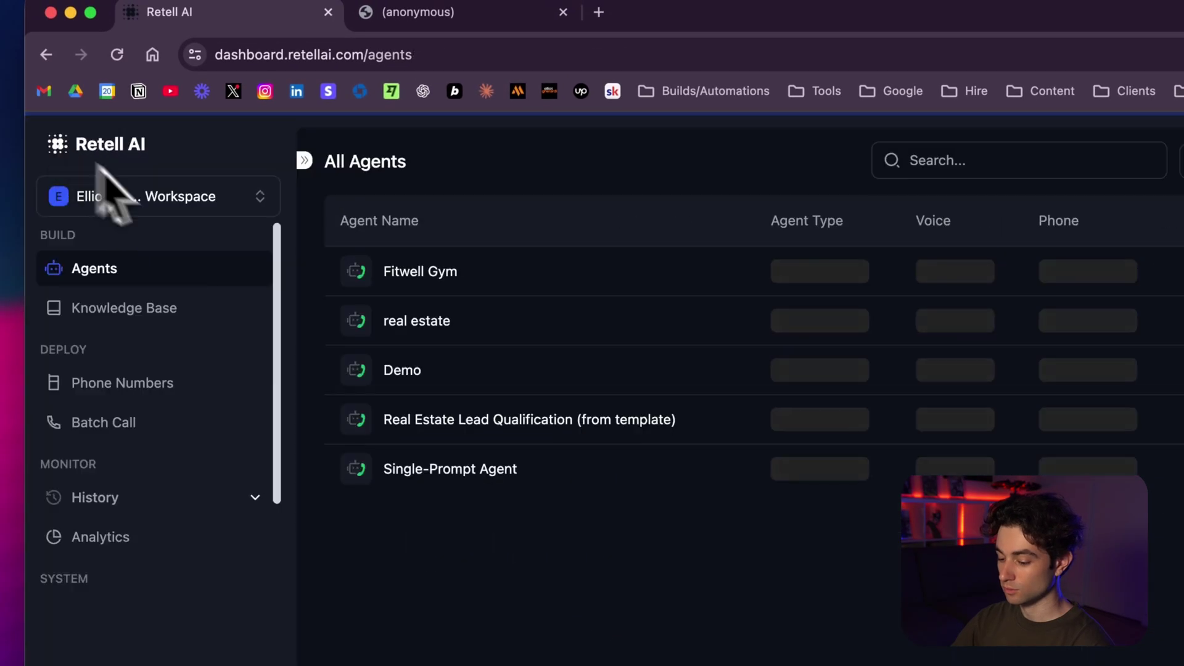
click(159, 388)
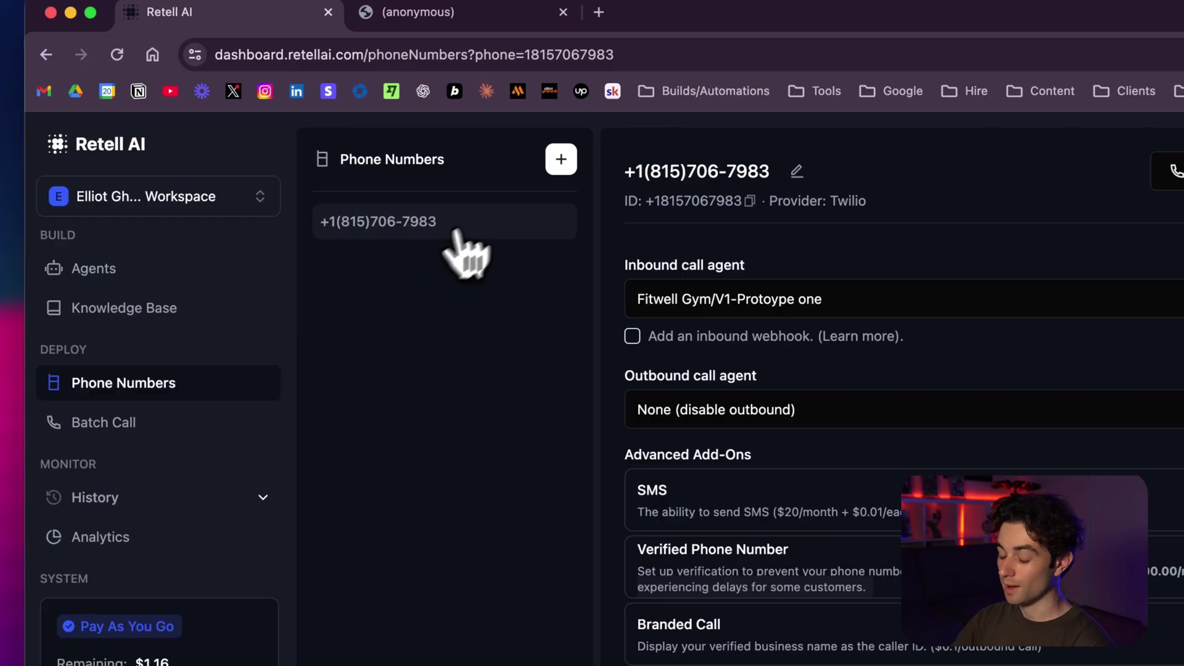
click(561, 161)
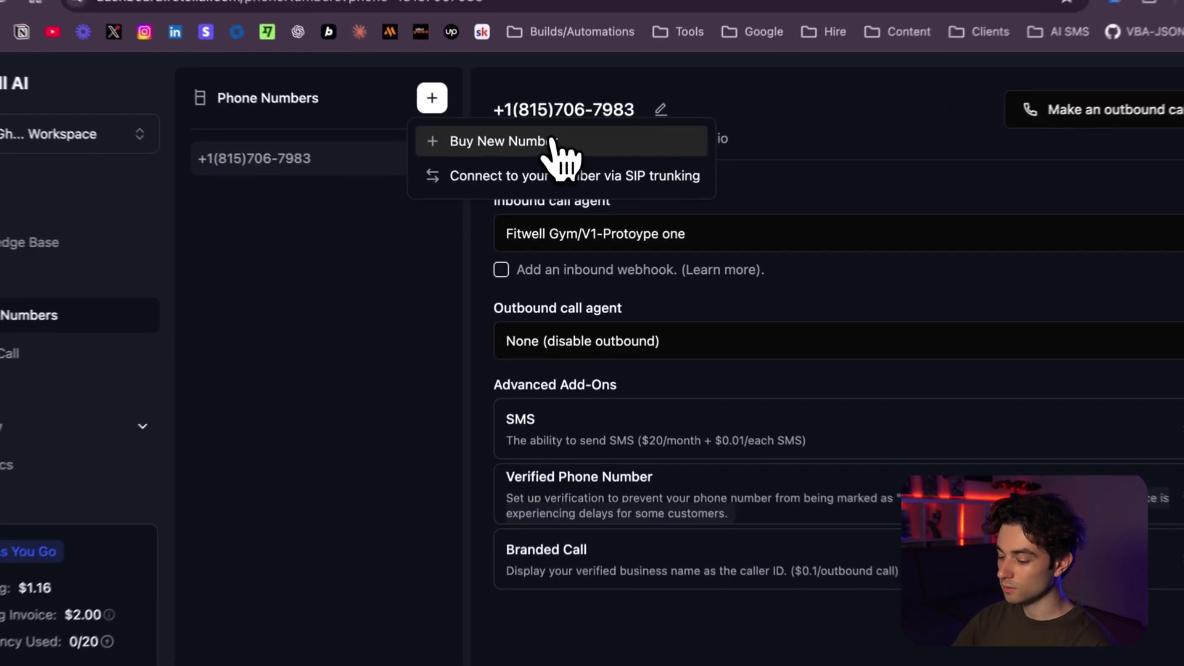
click(552, 177)
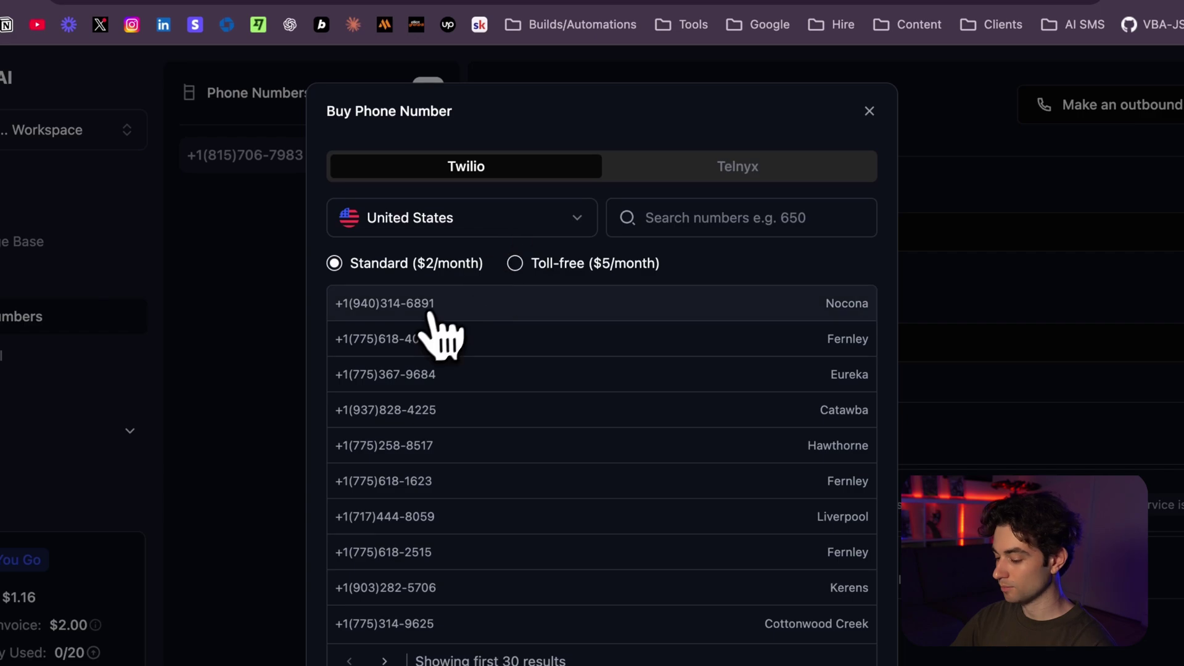
click(740, 602)
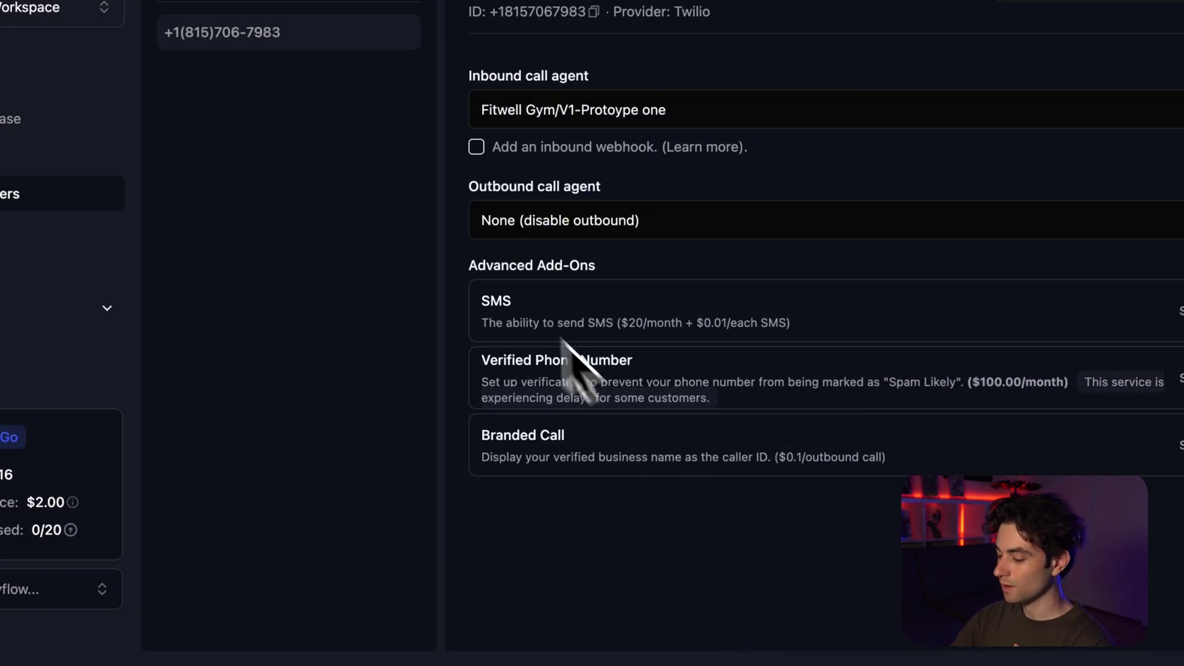
click(683, 250)
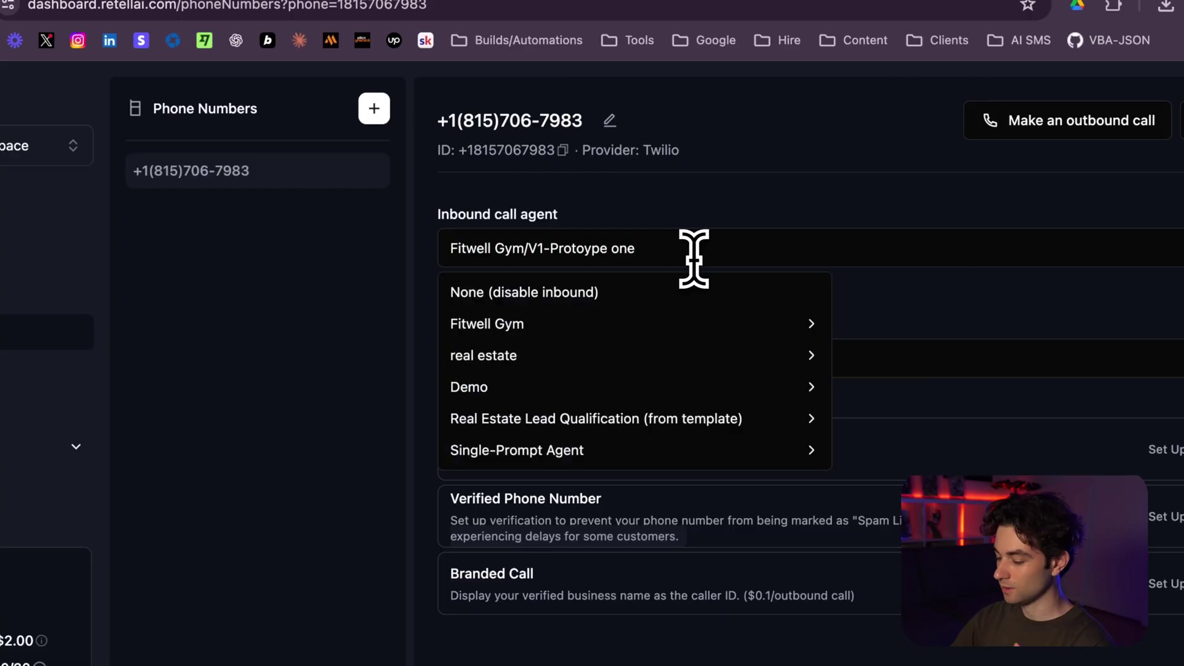
mouse_move(585, 322)
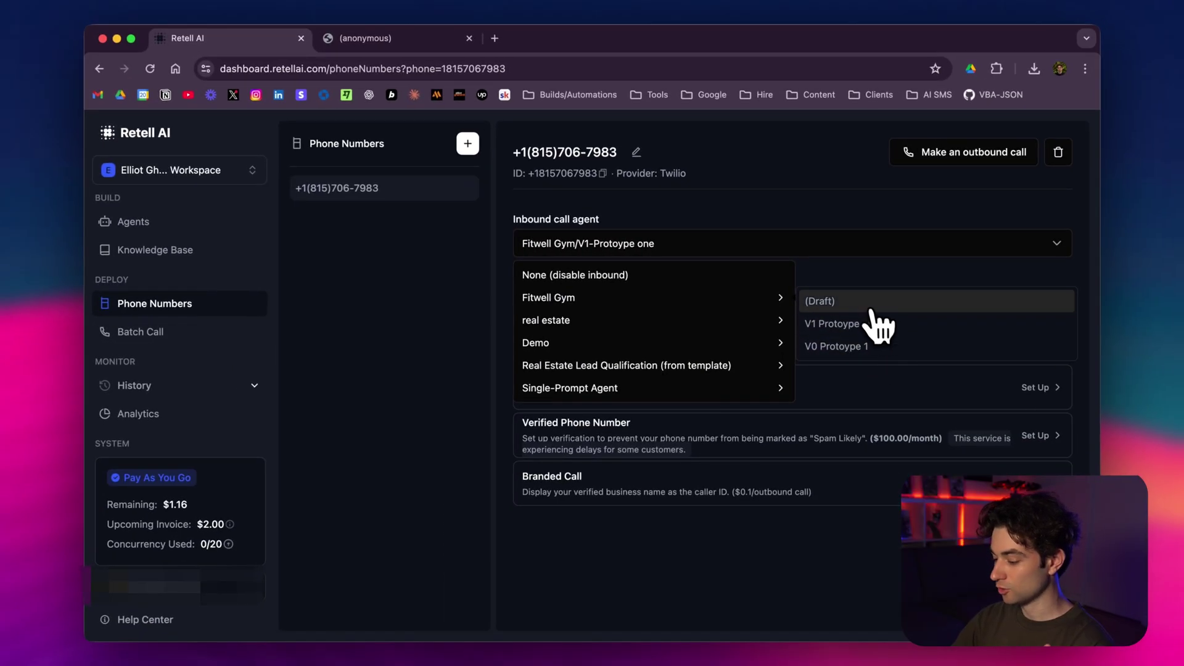
click(888, 327)
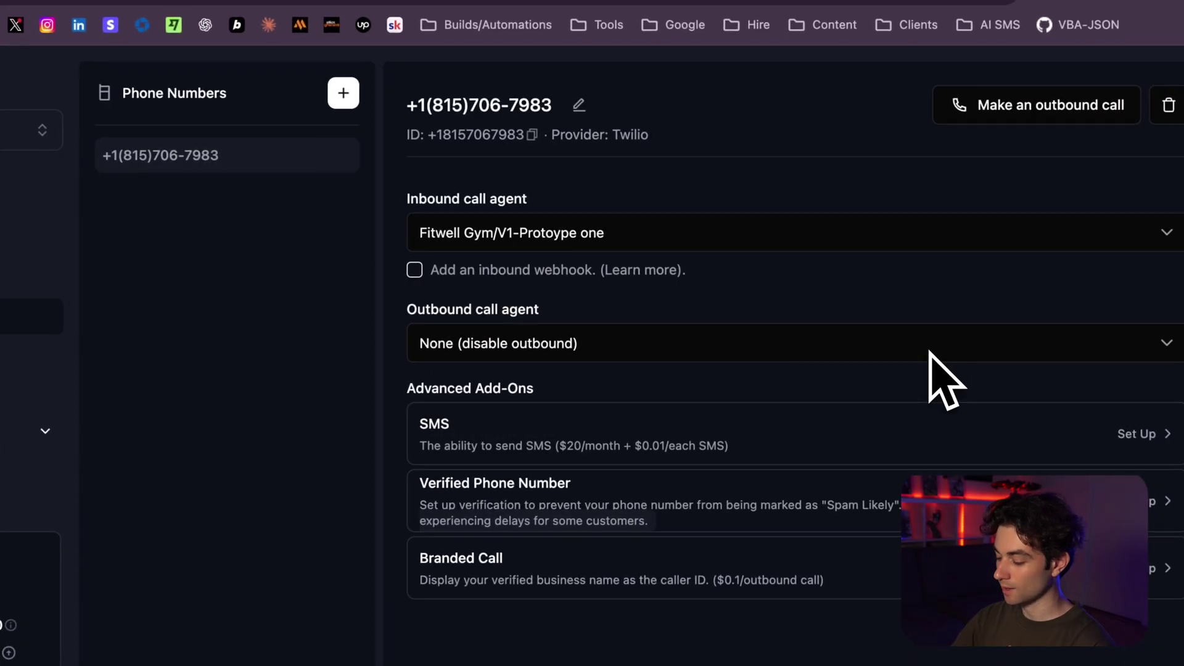